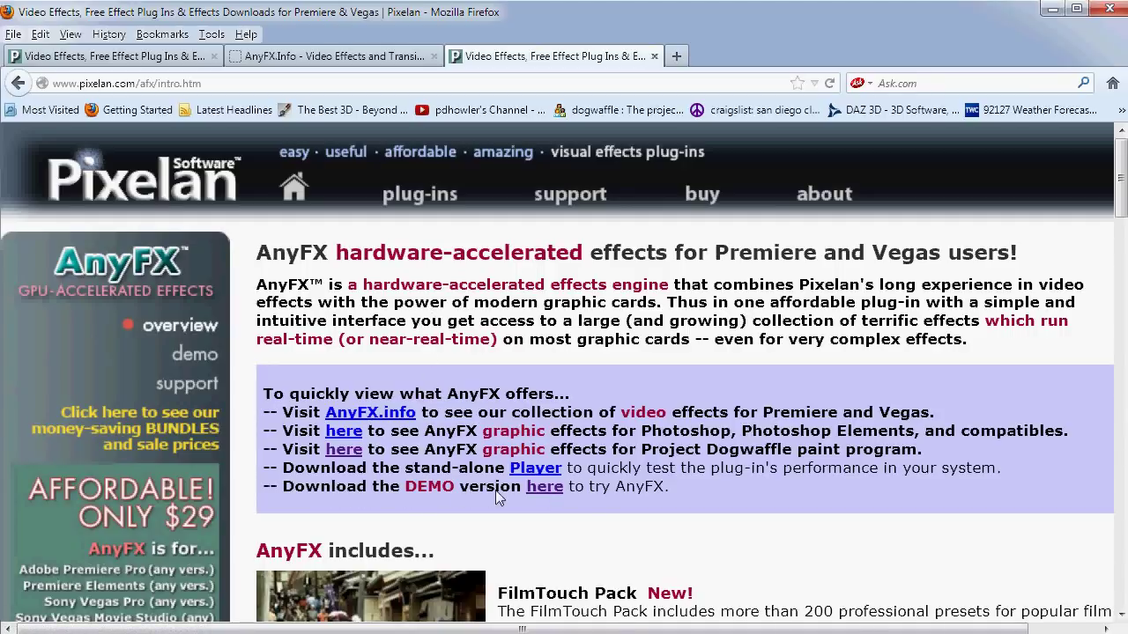
# Step: Open Pixelan's demo downloads page and find the AnyFX demo for Project Dogwaffle paint software
pyautogui.click(546, 486)
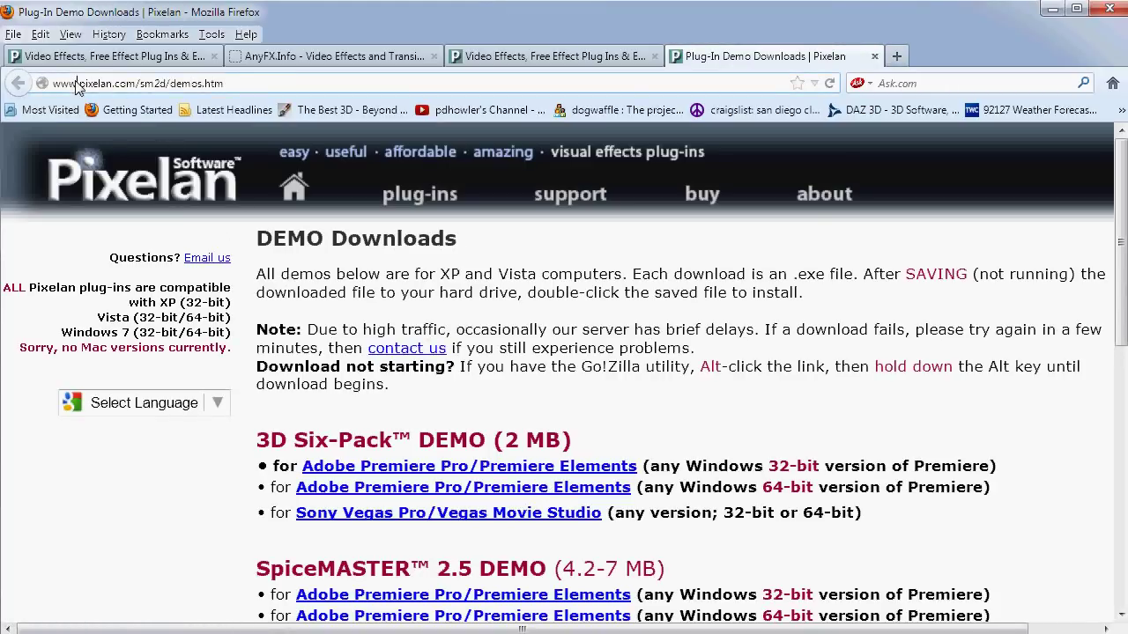
pyautogui.moveTo(78, 84); pyautogui.dragTo(224, 84)
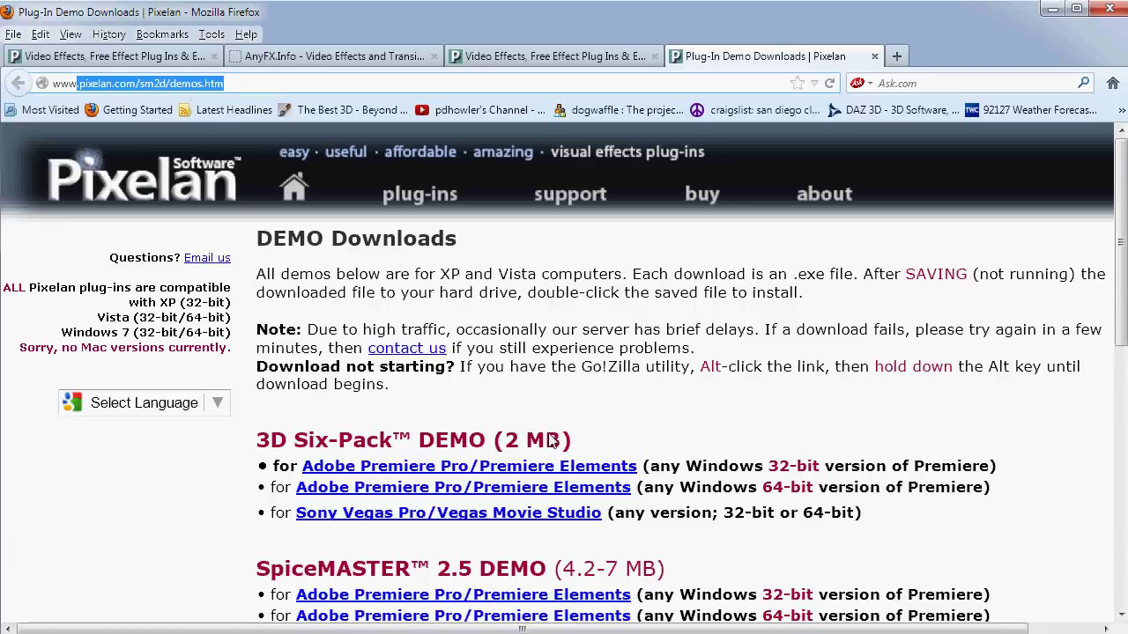
pyautogui.click(599, 430)
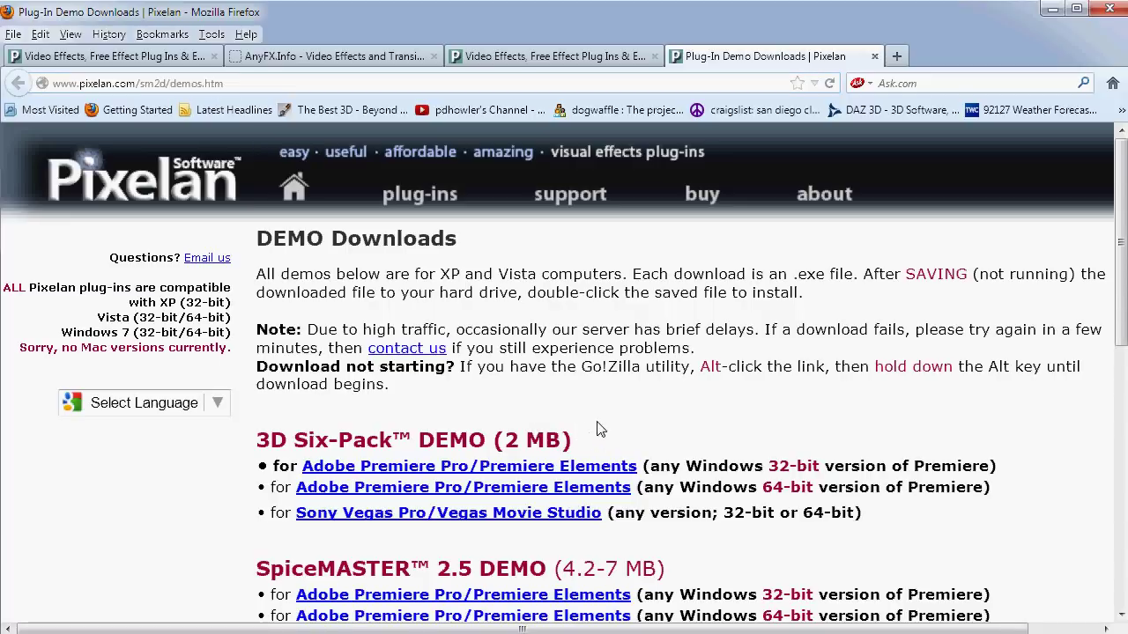
pyautogui.scroll(-5, 475, 365)
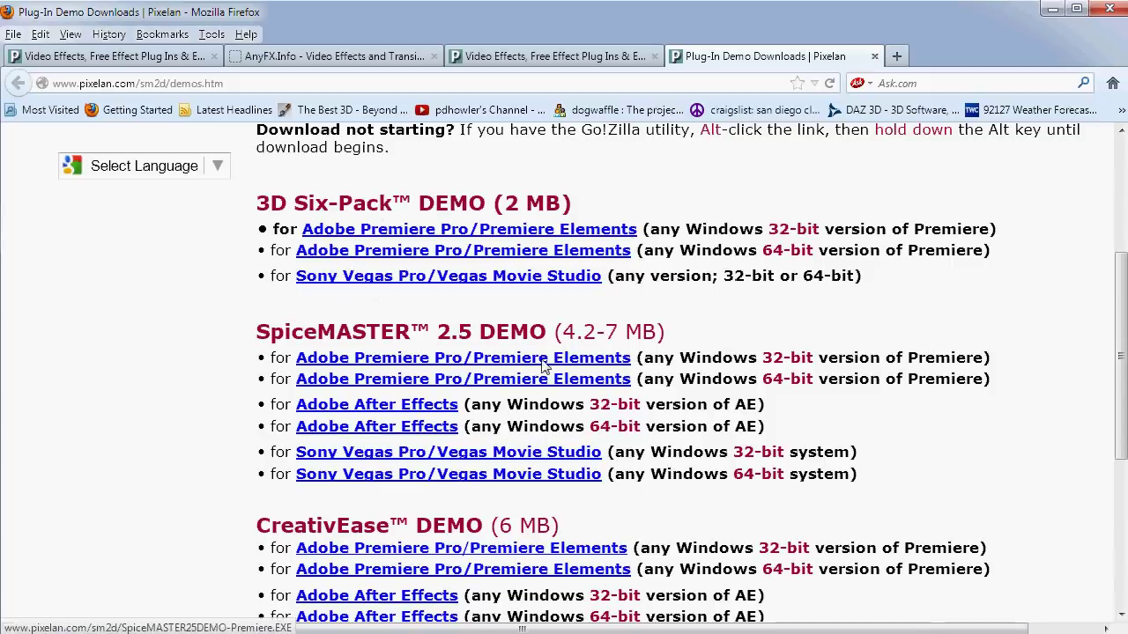
pyautogui.scroll(-6, 555, 364)
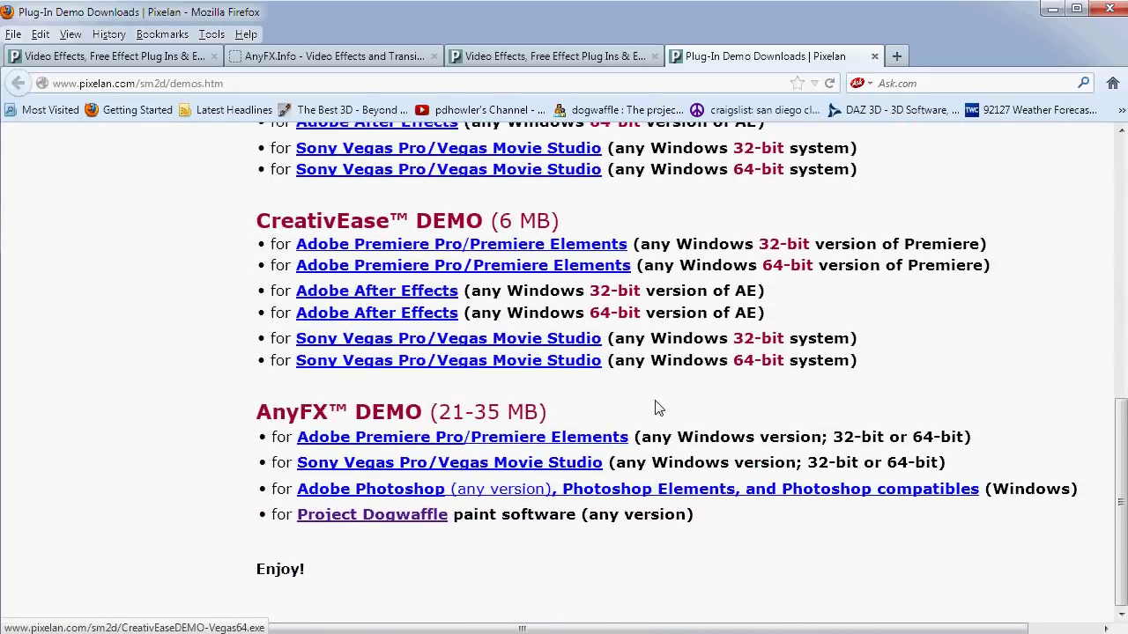
pyautogui.scroll(3, 655, 405)
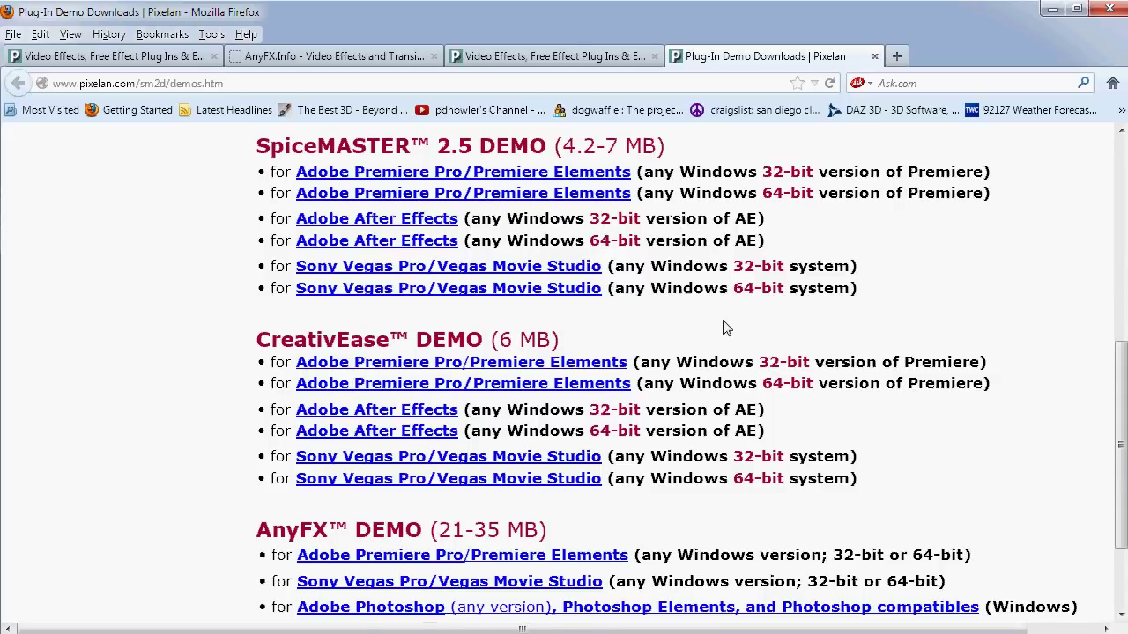
pyautogui.scroll(-3, 725, 326)
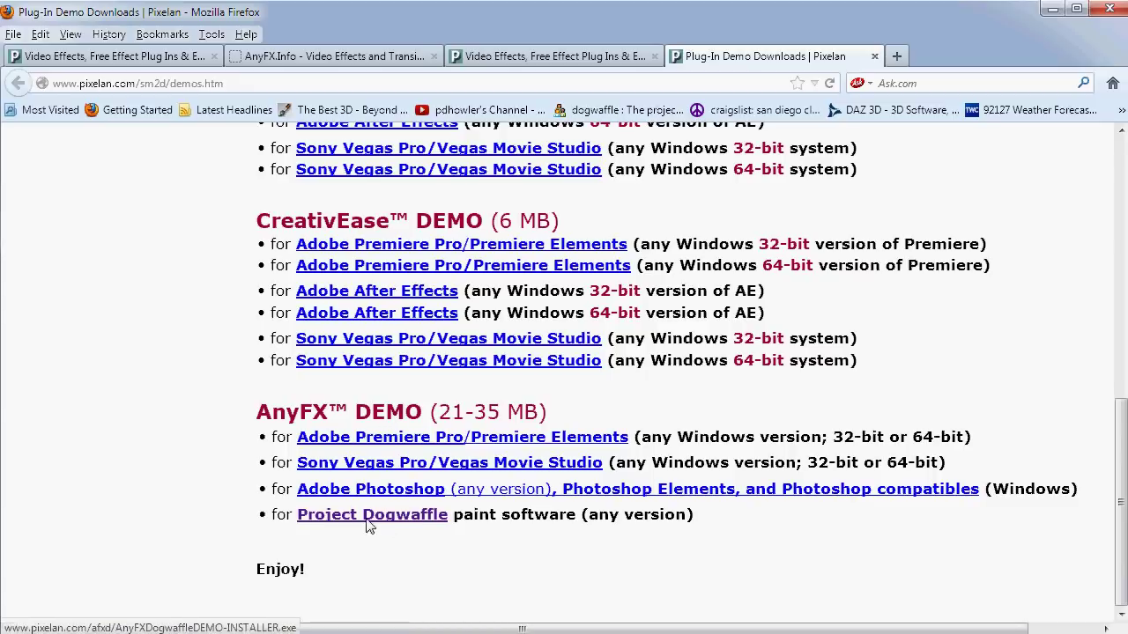
# Step: Download the AnyFX demo for Project Dogwaffle as AnyFXDogwaffleDEMO-INSTALLER.exe into the pixelan anyfx folder in D:\DailyDose
pyautogui.click(401, 517)
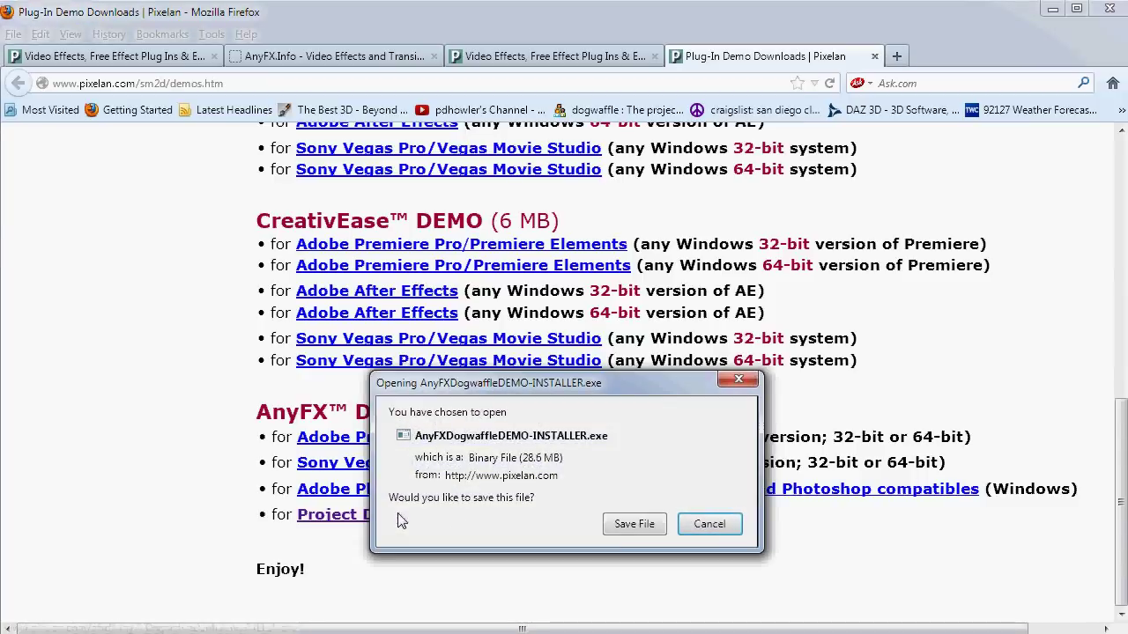
pyautogui.click(710, 529)
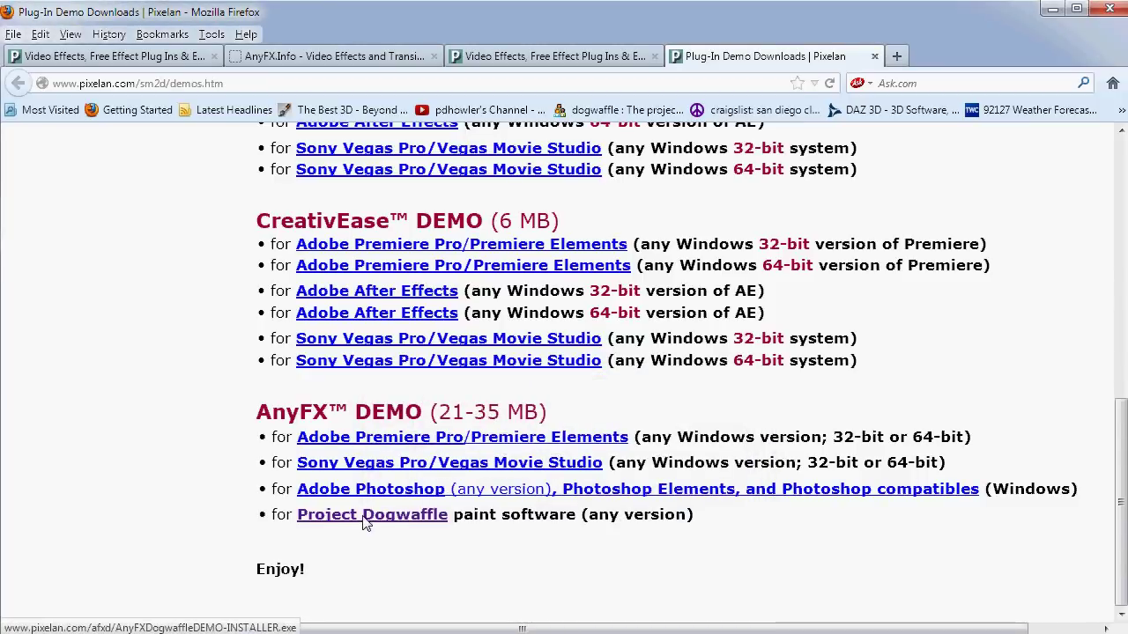
pyautogui.rightClick(365, 522)
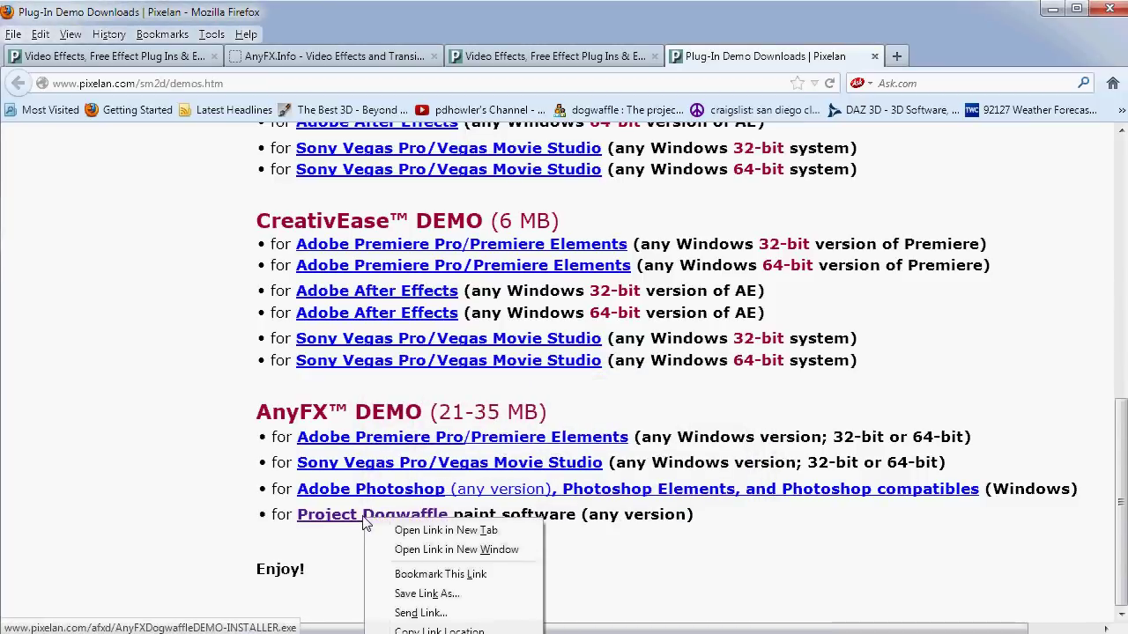
pyautogui.click(448, 595)
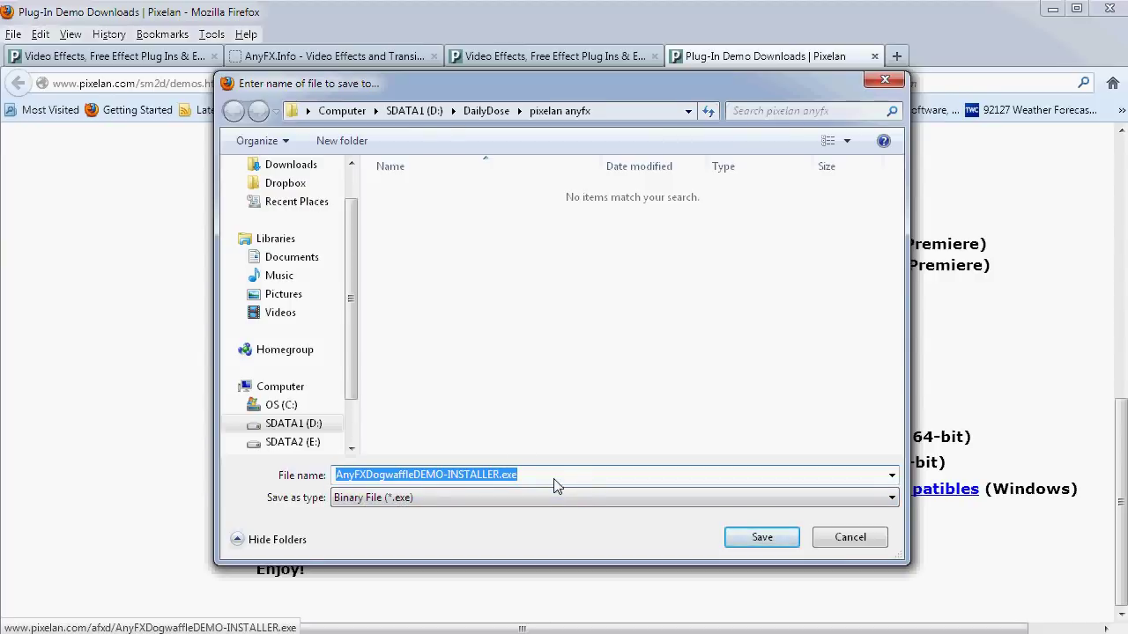
pyautogui.click(750, 543)
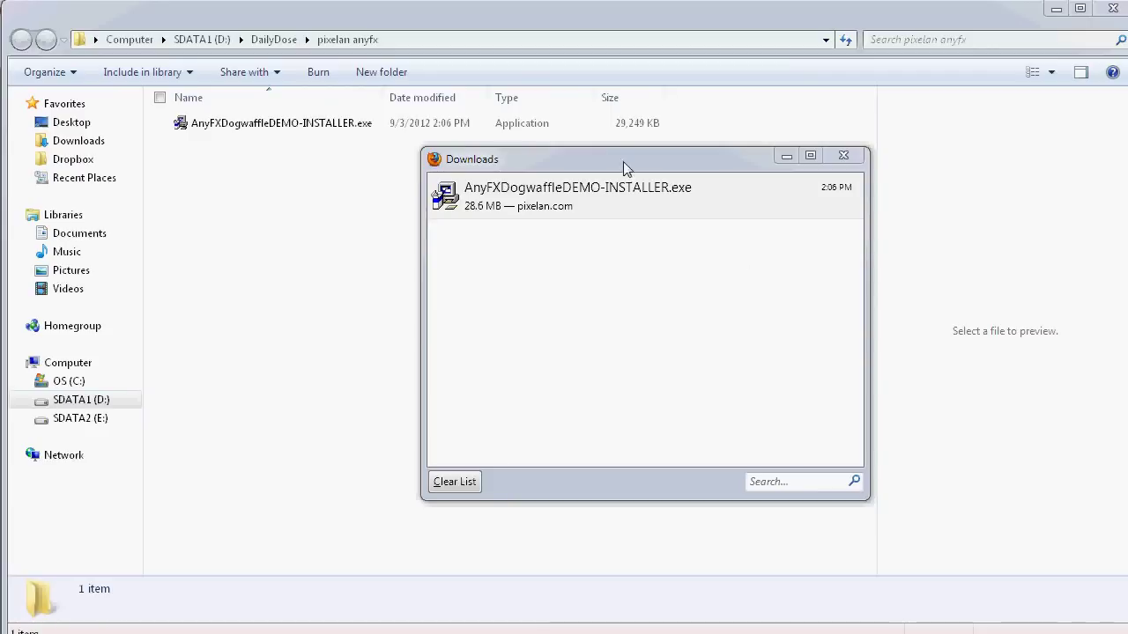
# Step: Show the downloaded installer in its pixelan anyfx folder and widen the Name column of the file list
pyautogui.click(595, 163)
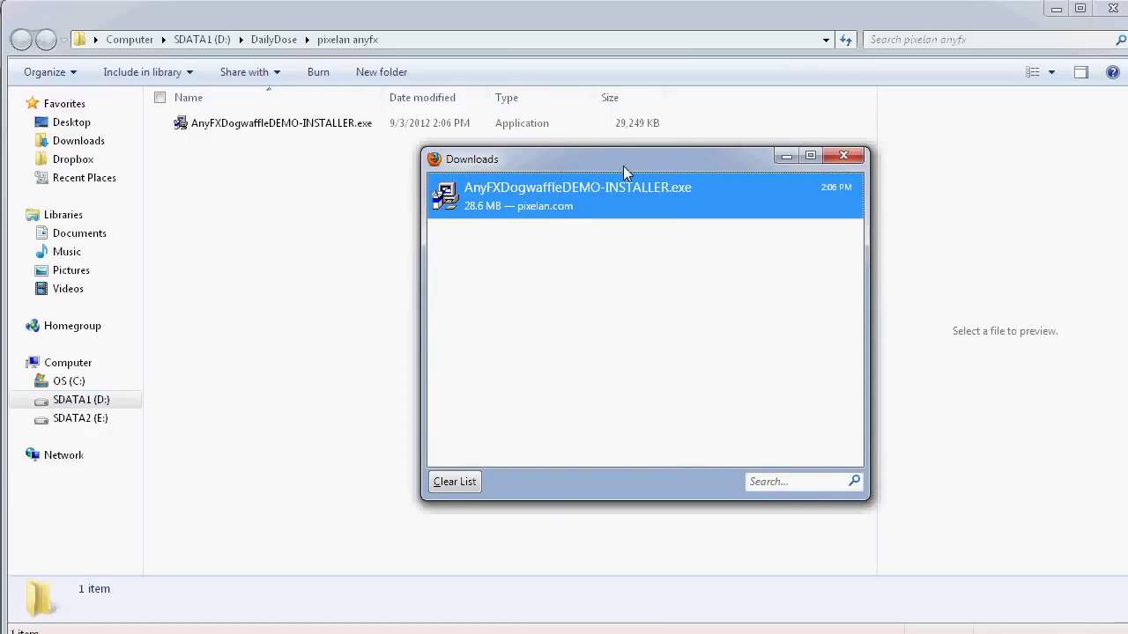
pyautogui.rightClick(727, 205)
pyautogui.click(812, 232)
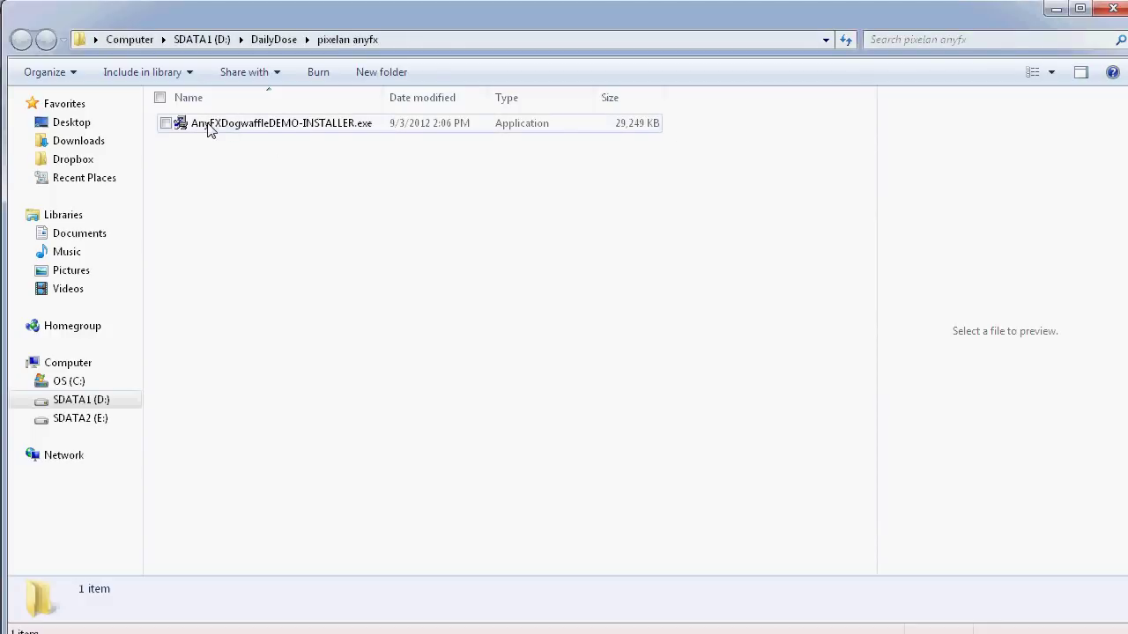
pyautogui.moveTo(385, 98); pyautogui.dragTo(443, 116)
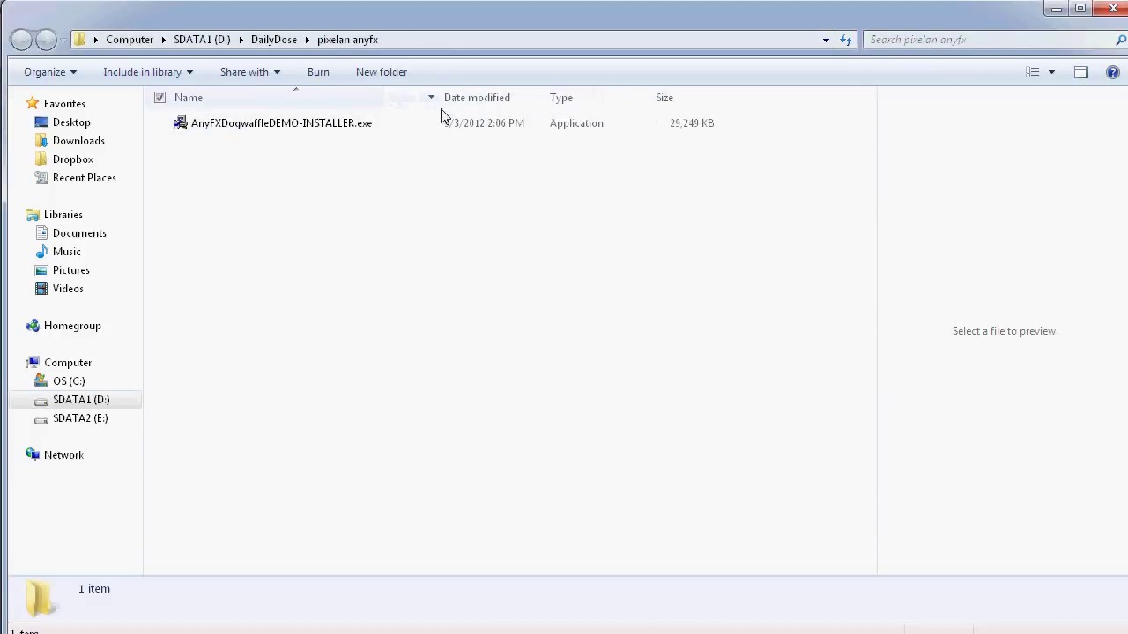
pyautogui.click(291, 240)
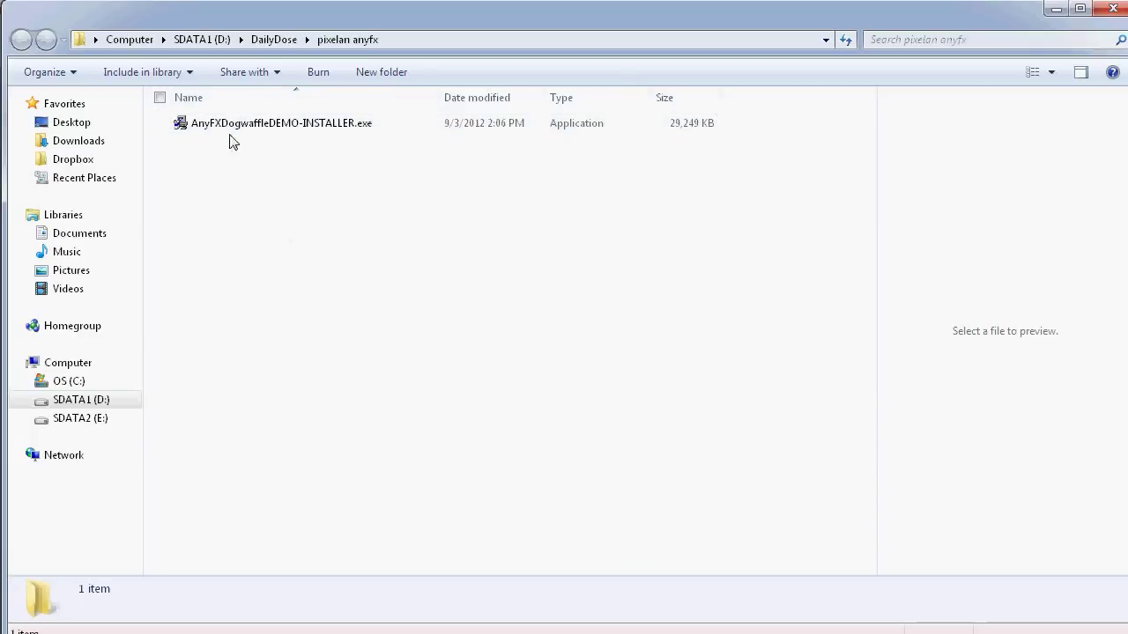
# Step: Launch AnyFXDogwaffleDEMO-INSTALLER.exe and allow it to run despite its unverified publisher
pyautogui.moveTo(214, 129)
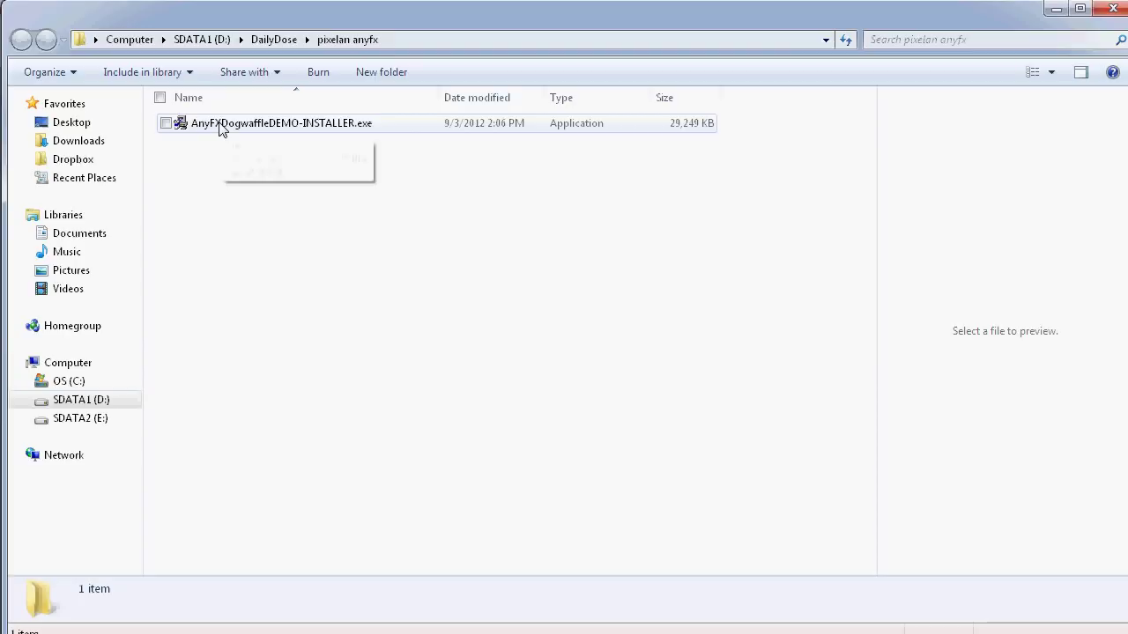
pyautogui.doubleClick(221, 128)
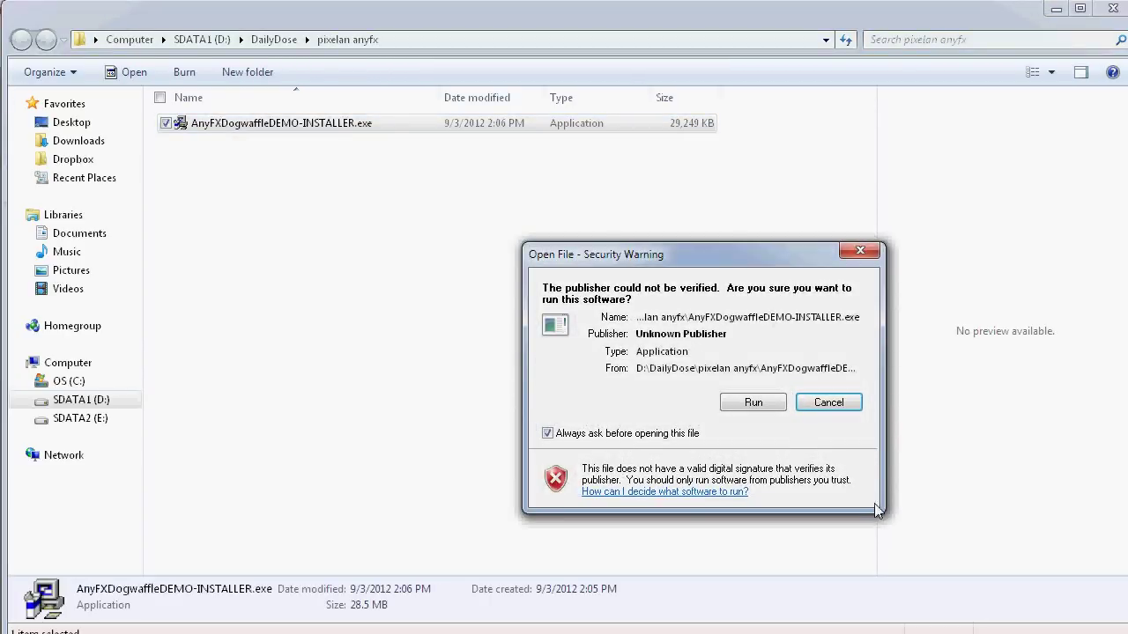
pyautogui.click(755, 403)
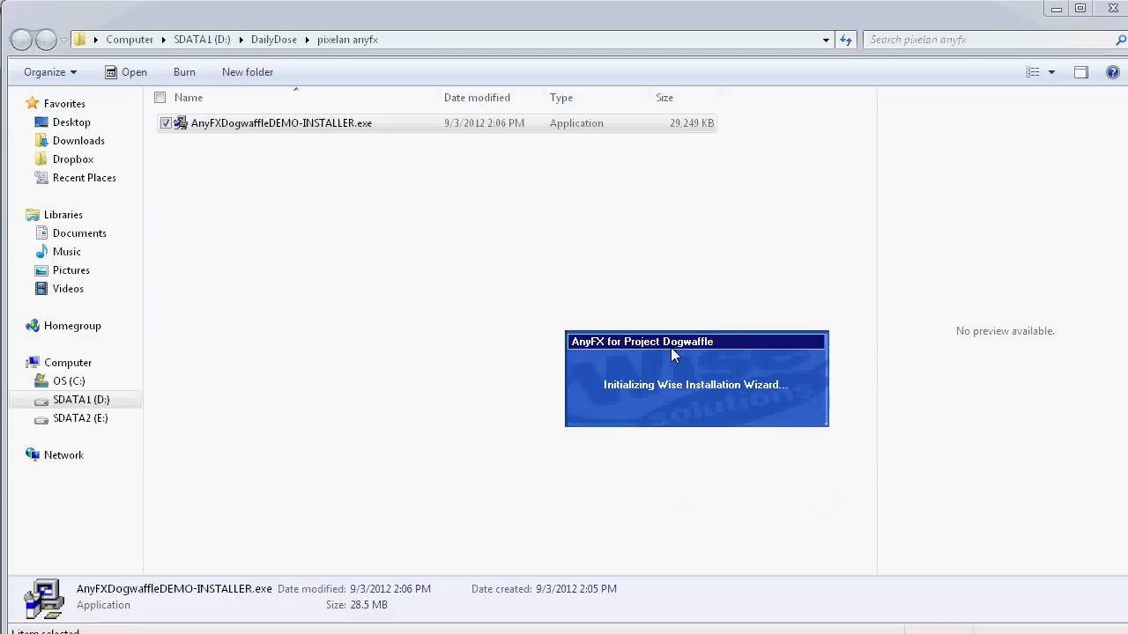
# Step: Accept the Pixelan license agreement and continue through the setup wizard to the destination choice
pyautogui.moveTo(672, 217); pyautogui.dragTo(570, 119)
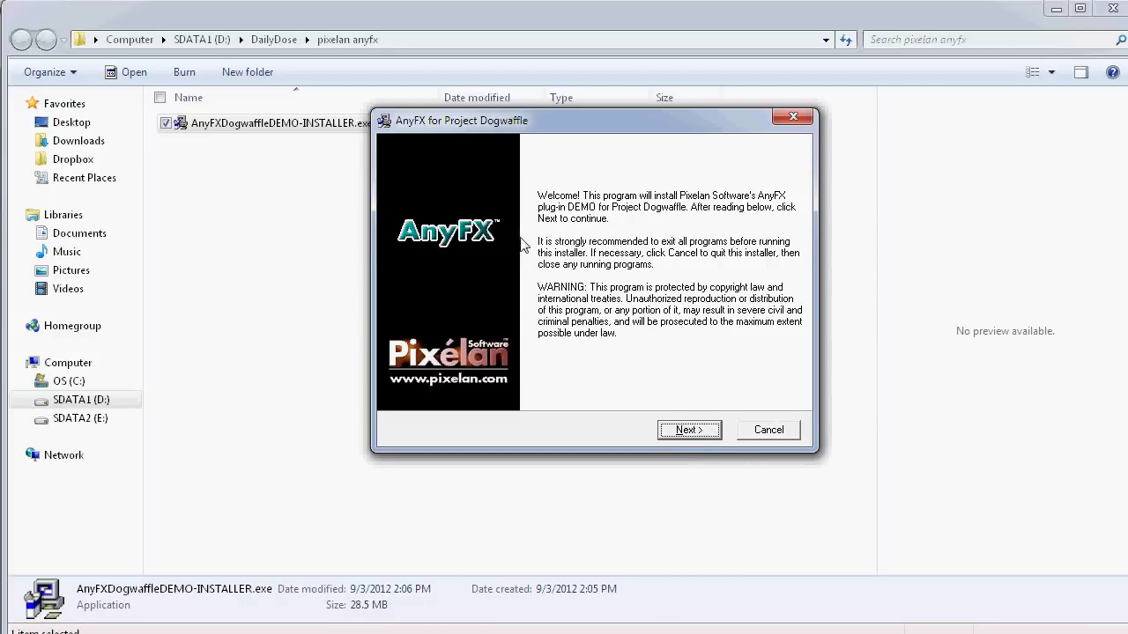
pyautogui.click(705, 432)
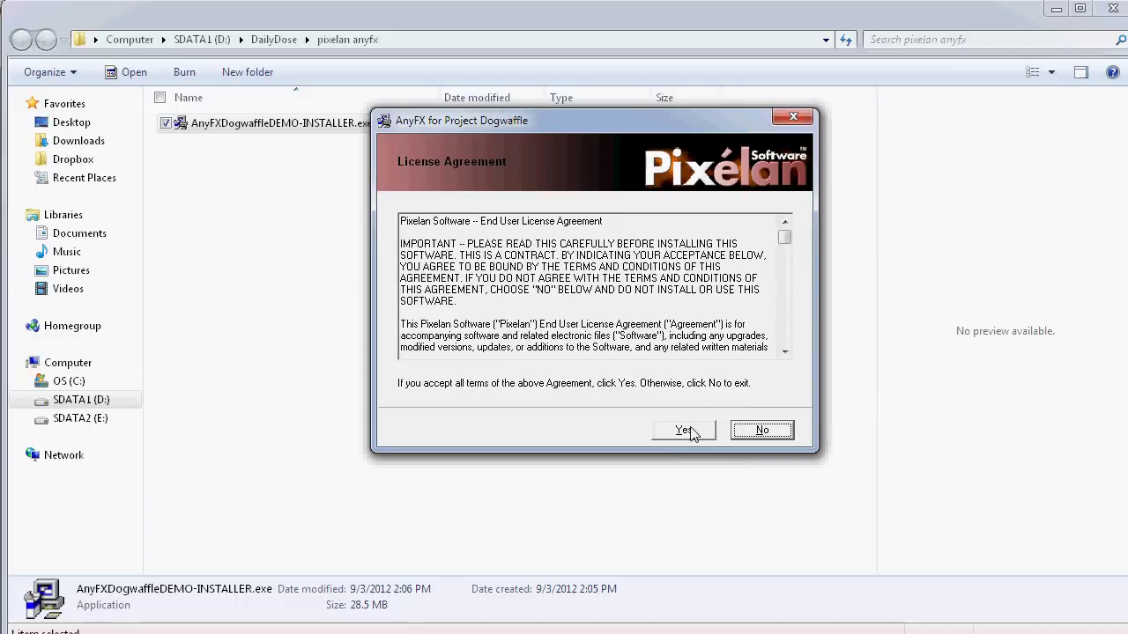
pyautogui.click(697, 436)
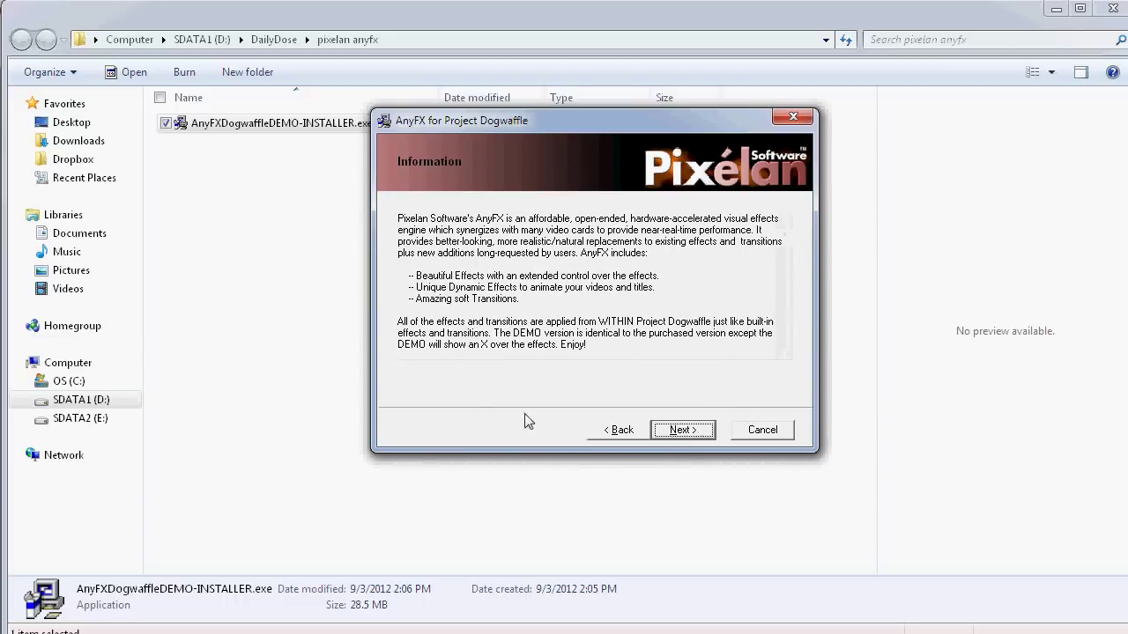
pyautogui.click(674, 431)
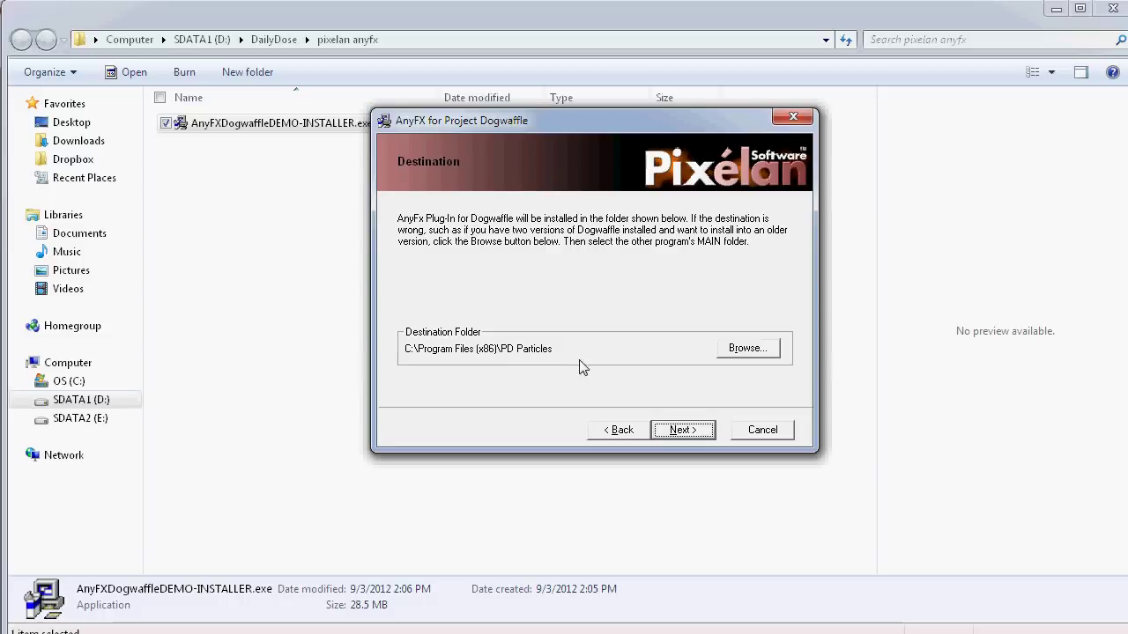
# Step: Set the plug-in's destination folder to C:\Program Files (x86)\Howler8
pyautogui.click(747, 349)
pyautogui.moveTo(766, 355); pyautogui.dragTo(669, 423)
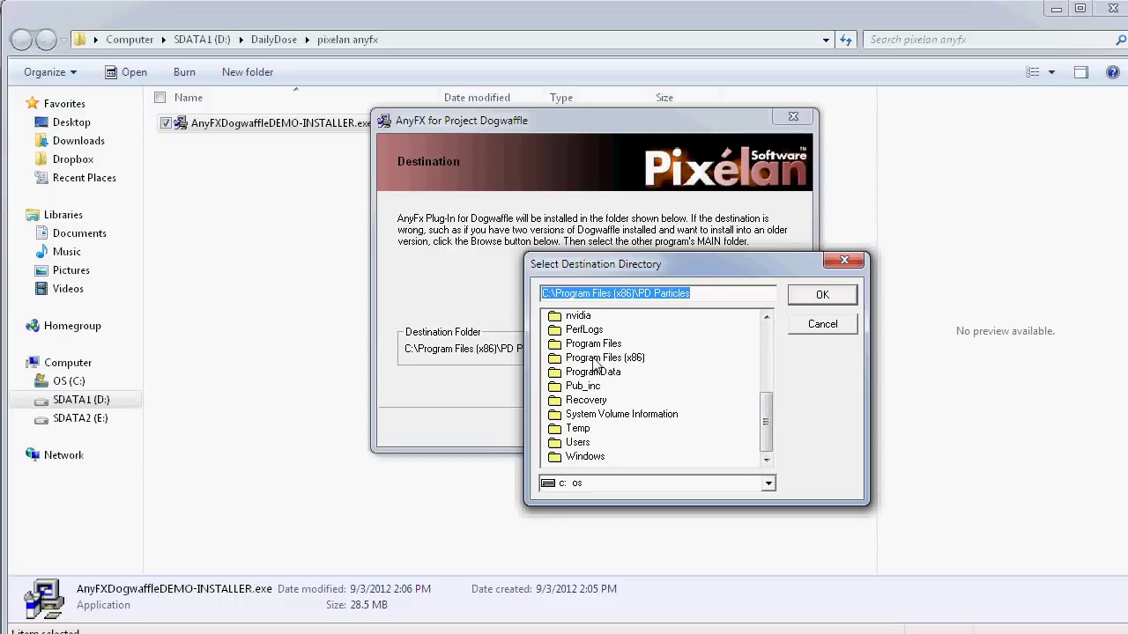
pyautogui.doubleClick(605, 358)
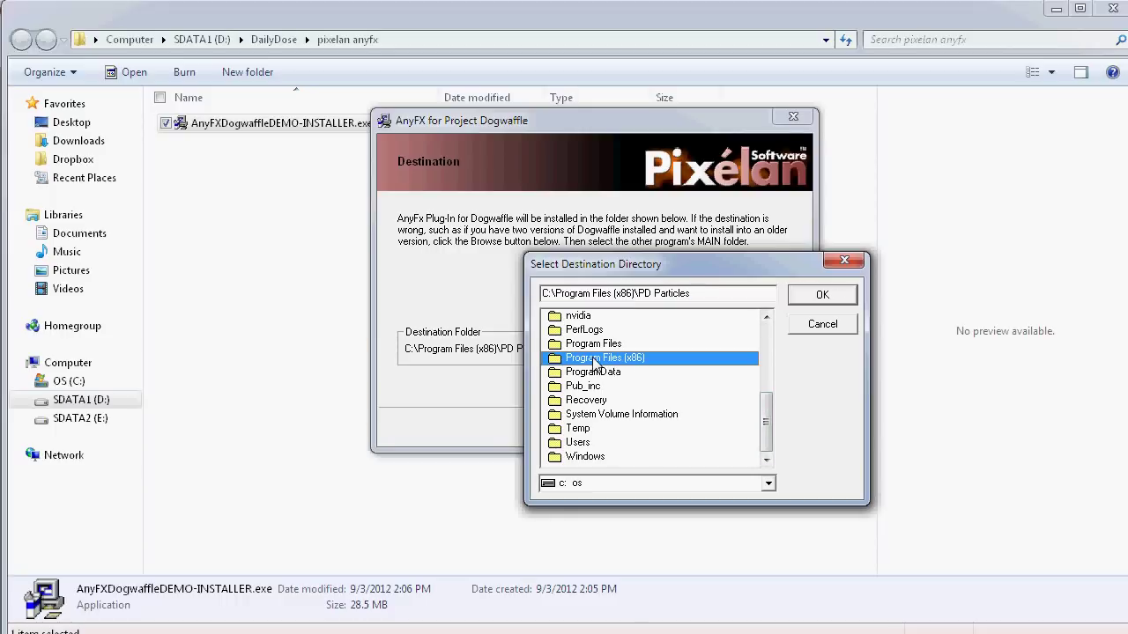
pyautogui.moveTo(764, 332); pyautogui.dragTo(775, 371)
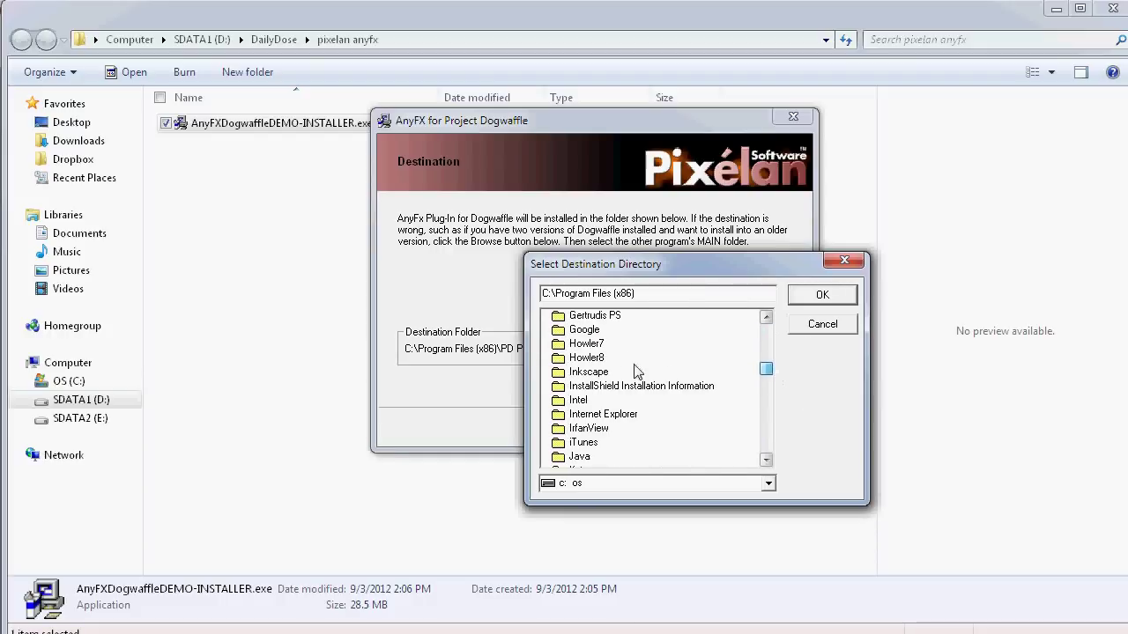
pyautogui.click(587, 357)
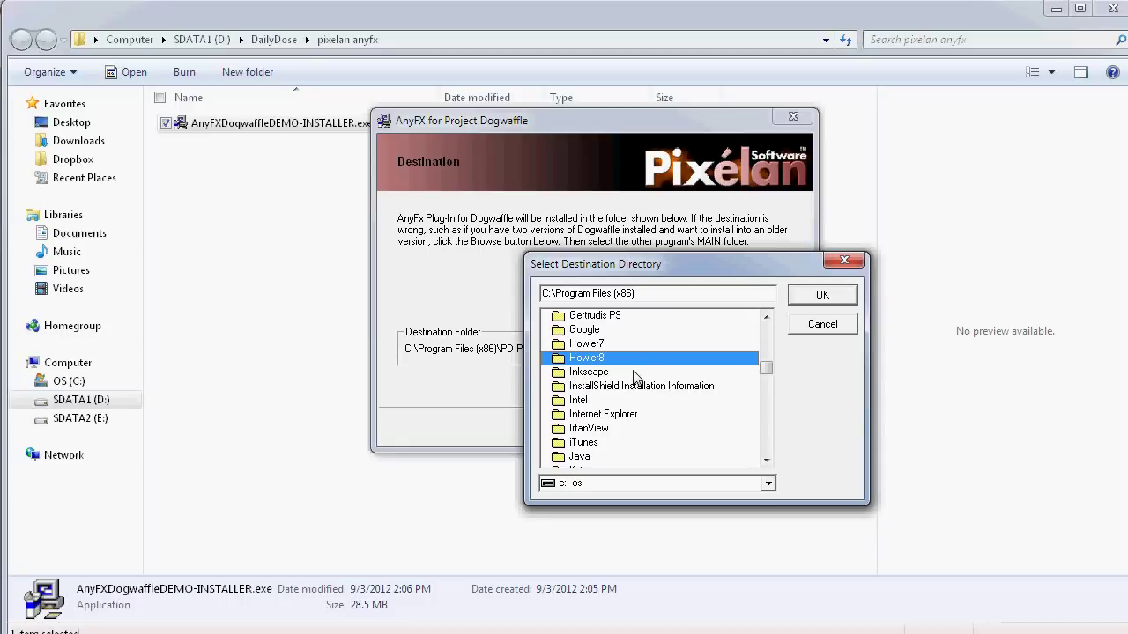
pyautogui.doubleClick(590, 359)
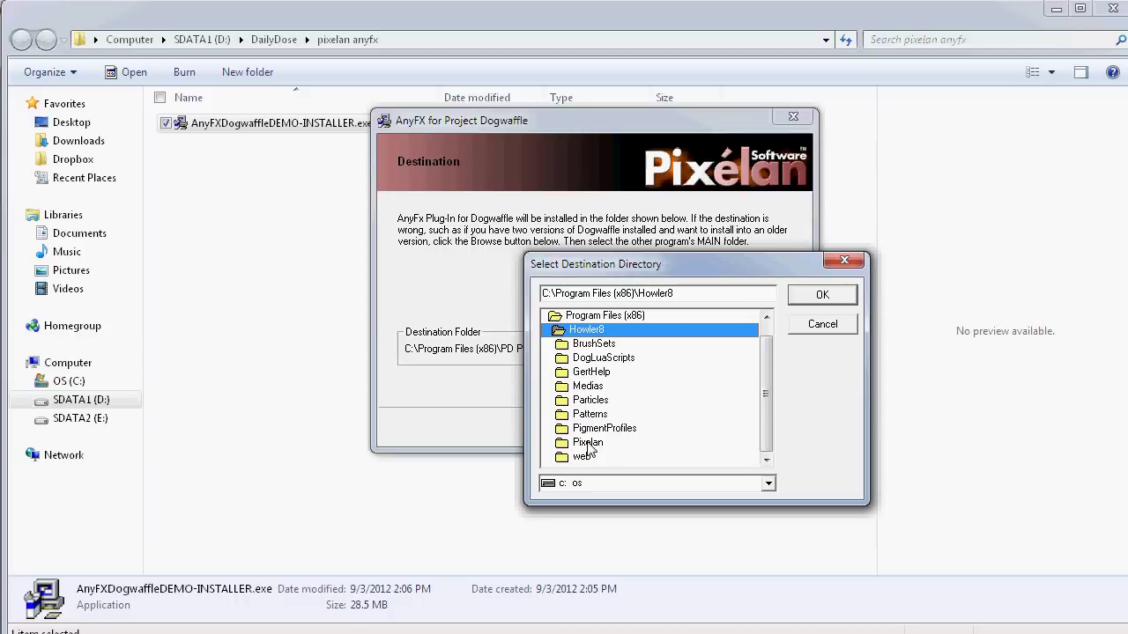
pyautogui.moveTo(769, 357); pyautogui.dragTo(825, 394)
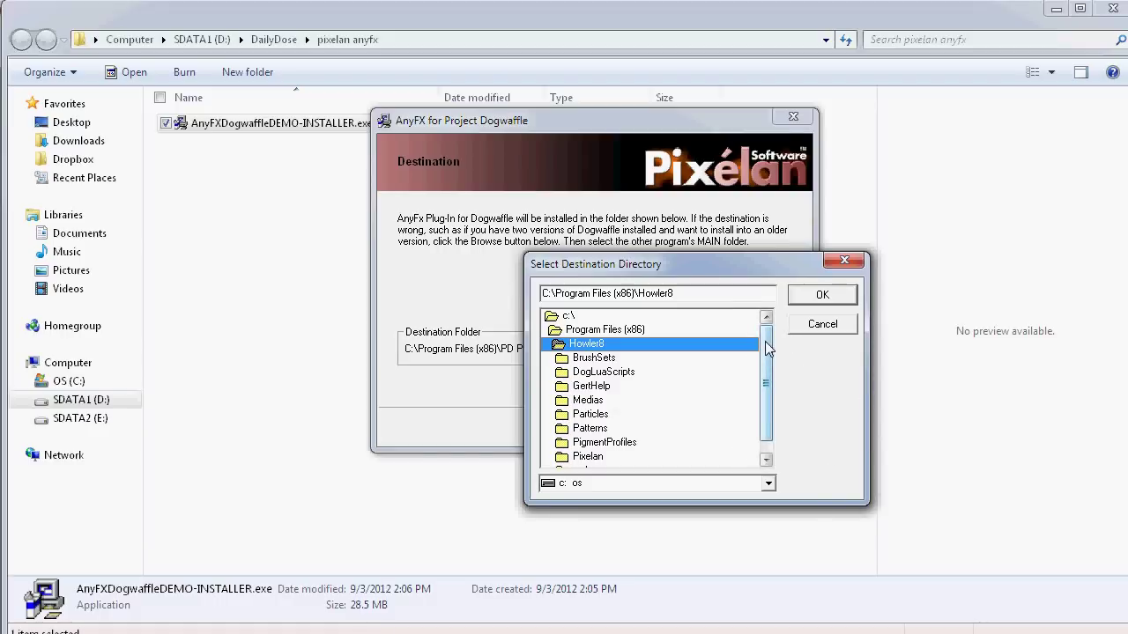
pyautogui.click(820, 298)
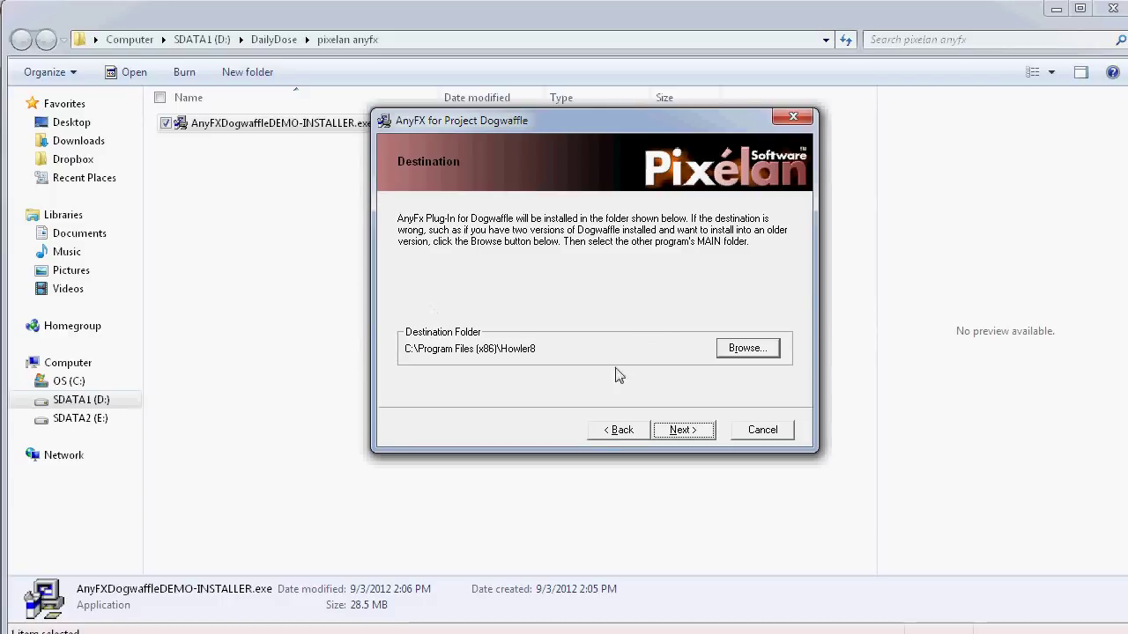
# Step: Accept the destination and install the AnyFX demo
pyautogui.click(688, 433)
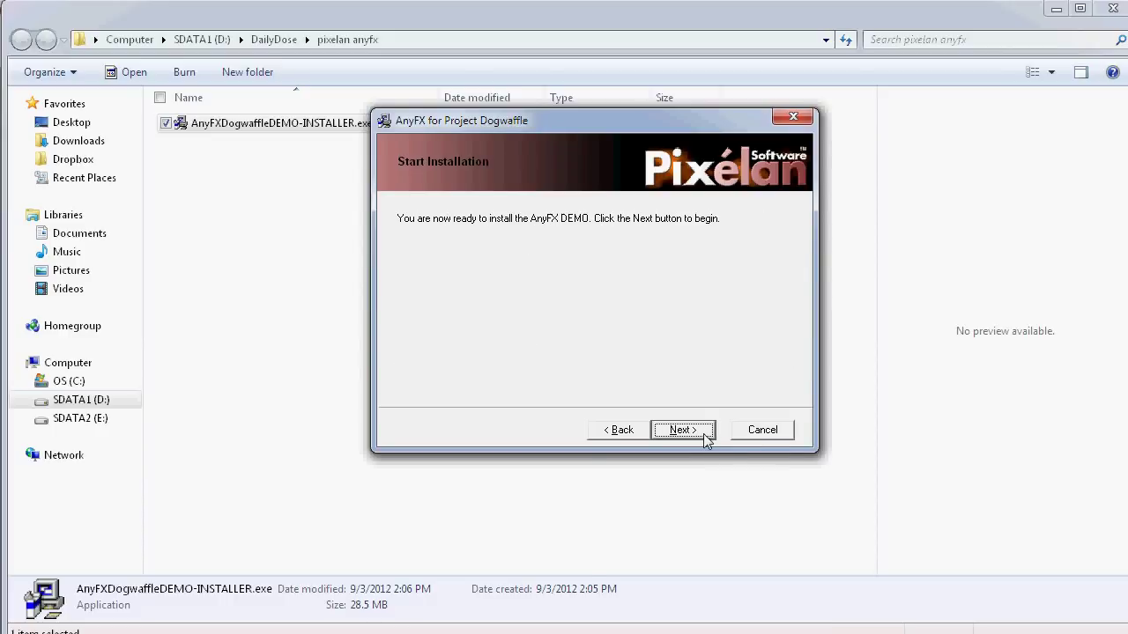
pyautogui.click(704, 436)
pyautogui.moveTo(677, 515); pyautogui.dragTo(598, 222)
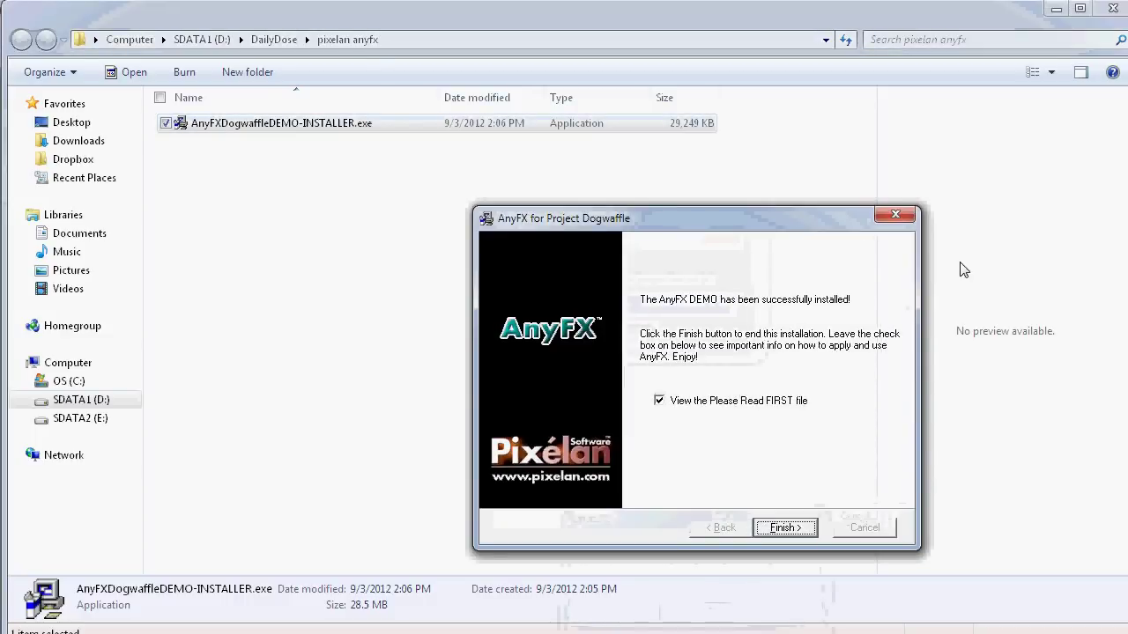
# Step: Finish the setup without viewing the Please Read FIRST file, and tell the Program Compatibility Assistant that the program installed correctly
pyautogui.click(660, 402)
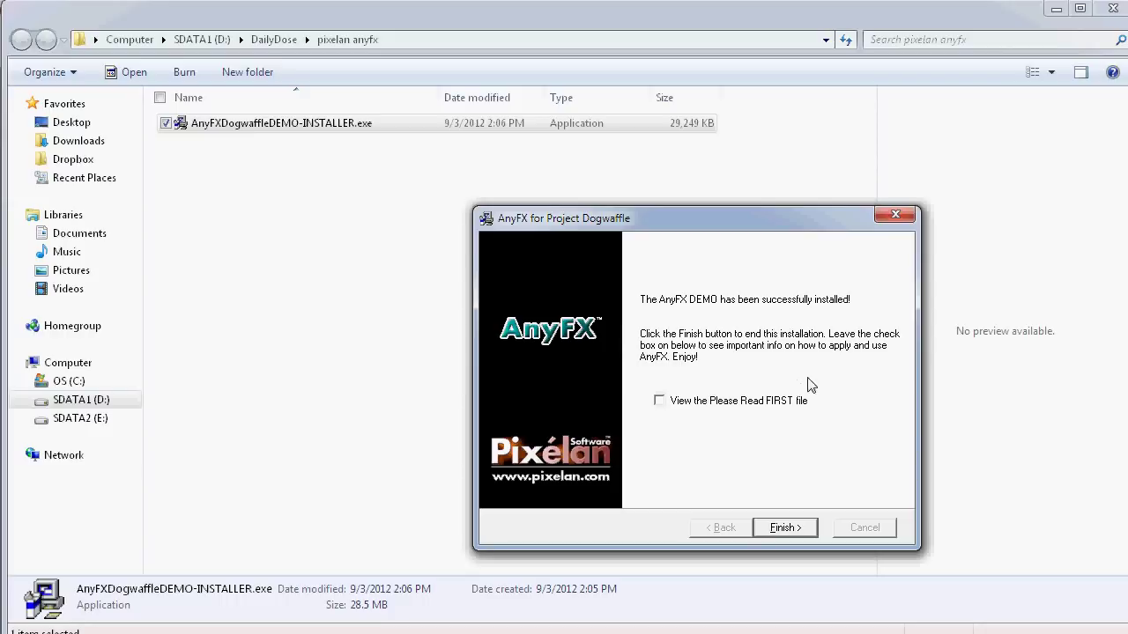
pyautogui.click(786, 527)
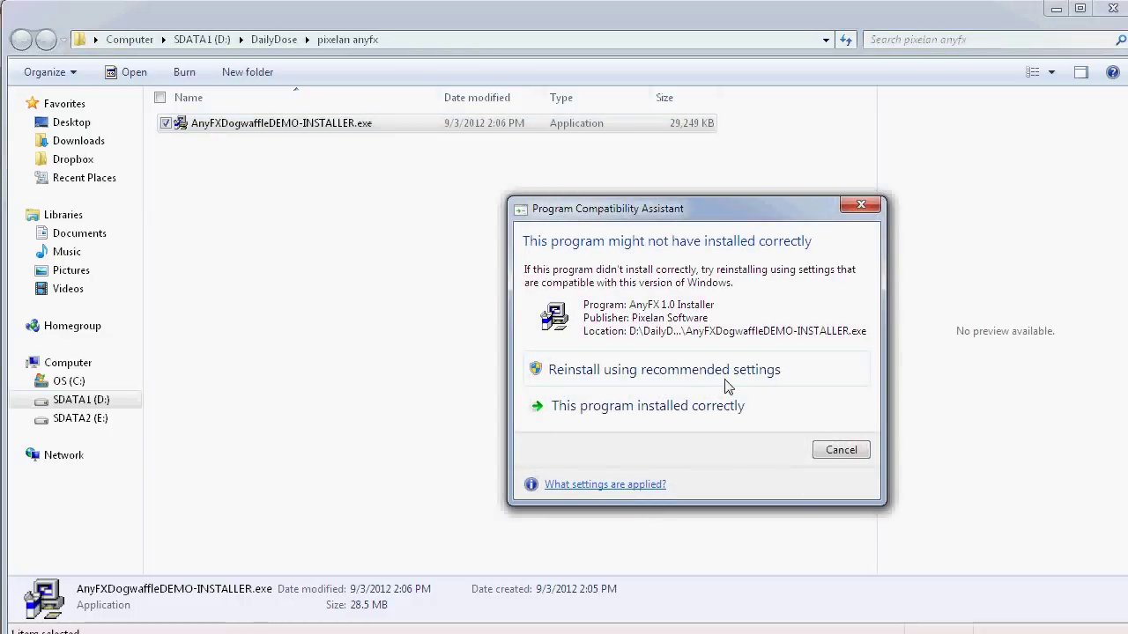
pyautogui.click(588, 413)
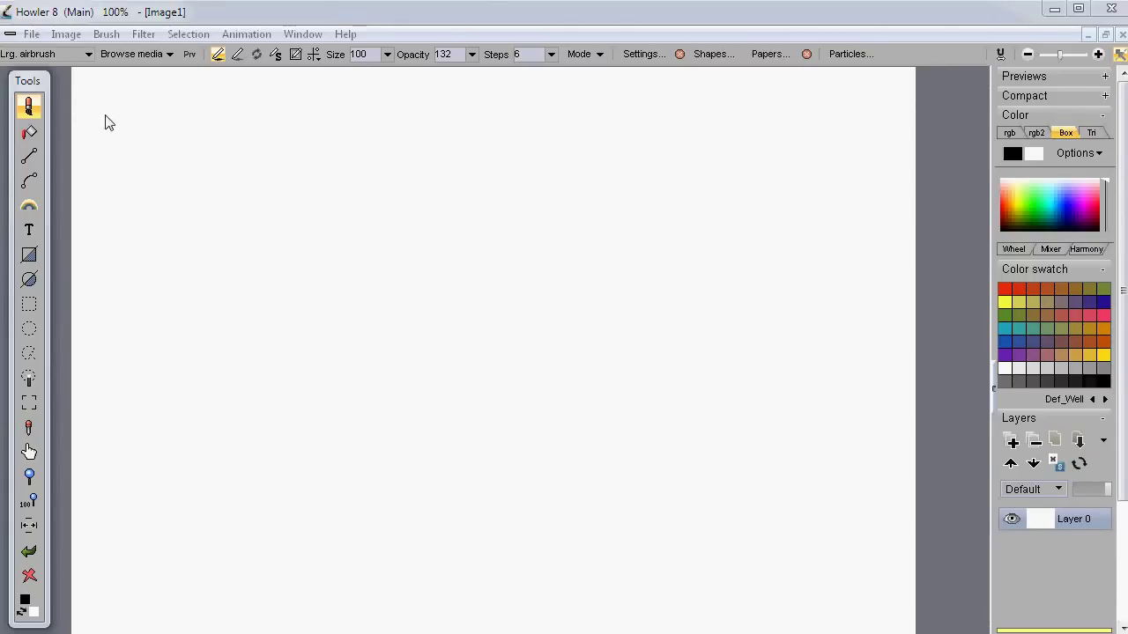
# Step: Look through all installed filter plug-ins for the AnyFX entry
pyautogui.click(144, 34)
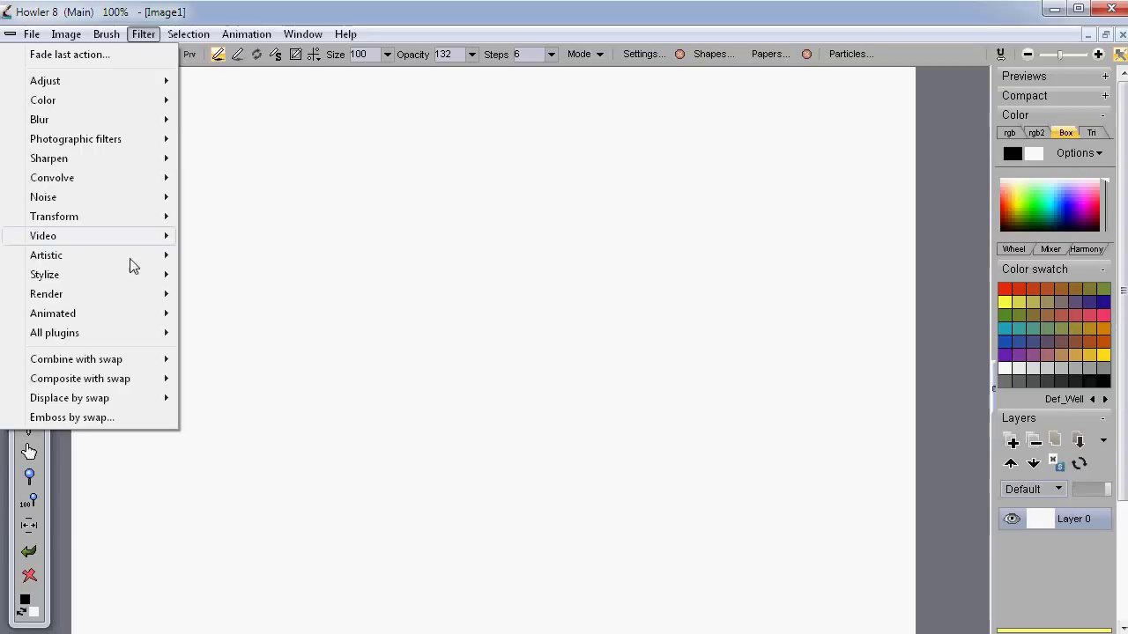
pyautogui.moveTo(120, 342)
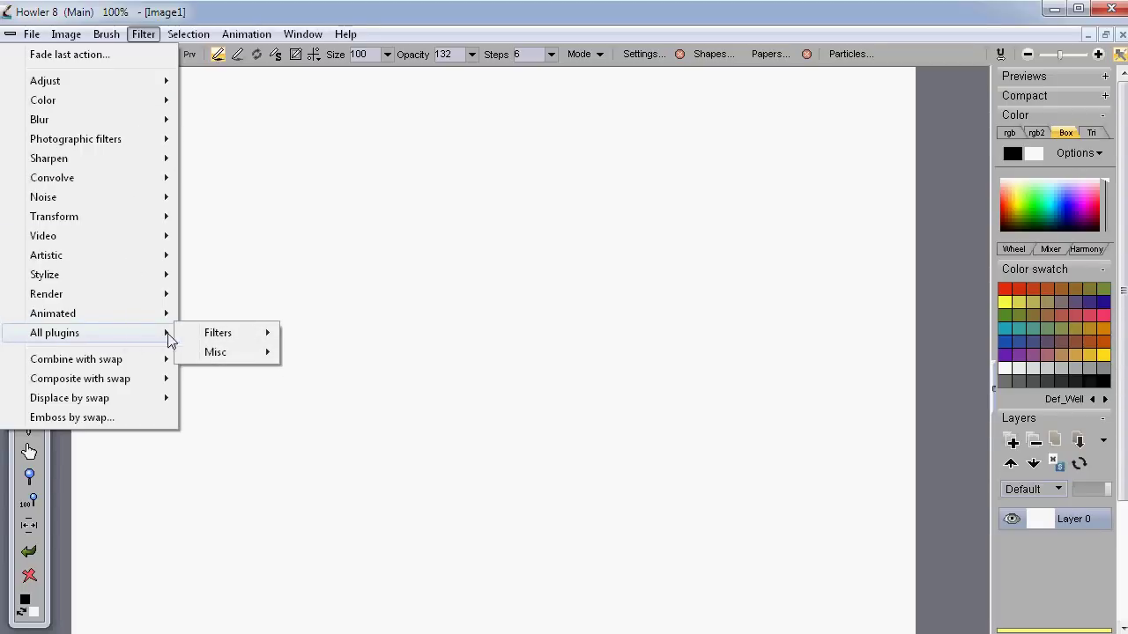
pyautogui.moveTo(244, 345)
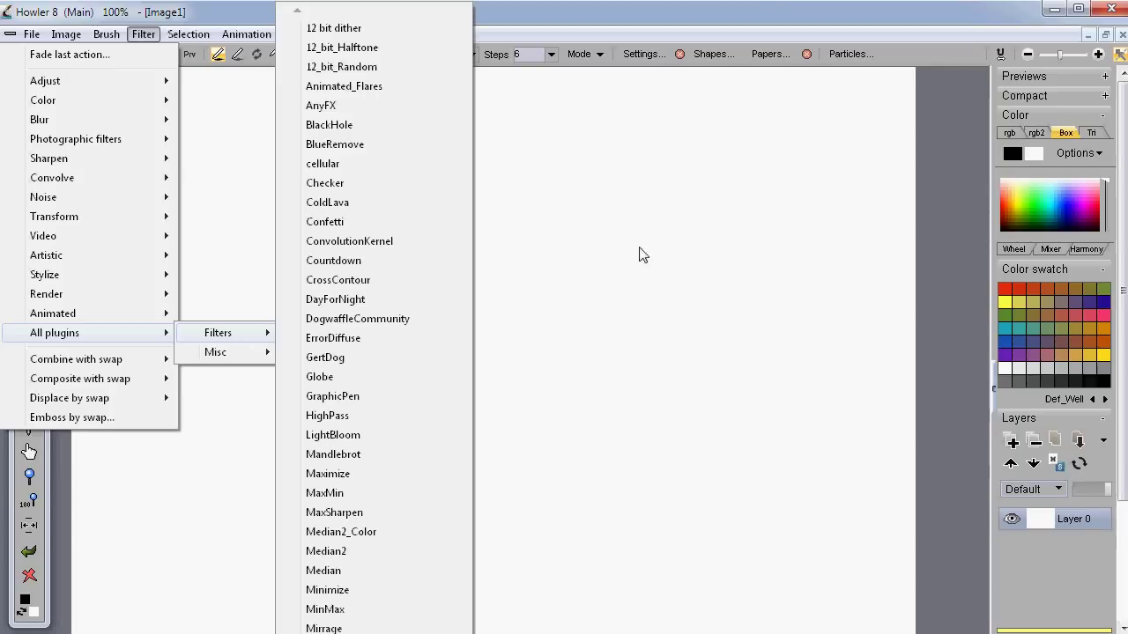
pyautogui.click(779, 7)
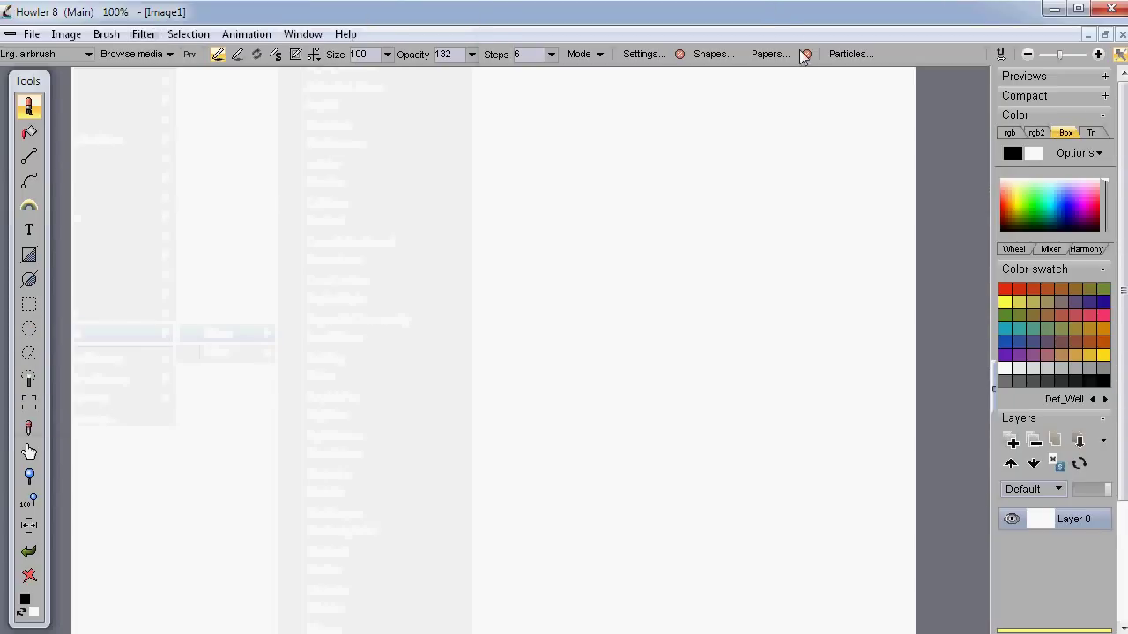
# Step: Show the Plugins panel, place it beside the tools, and enlarge it to list more plug-ins
pyautogui.click(298, 35)
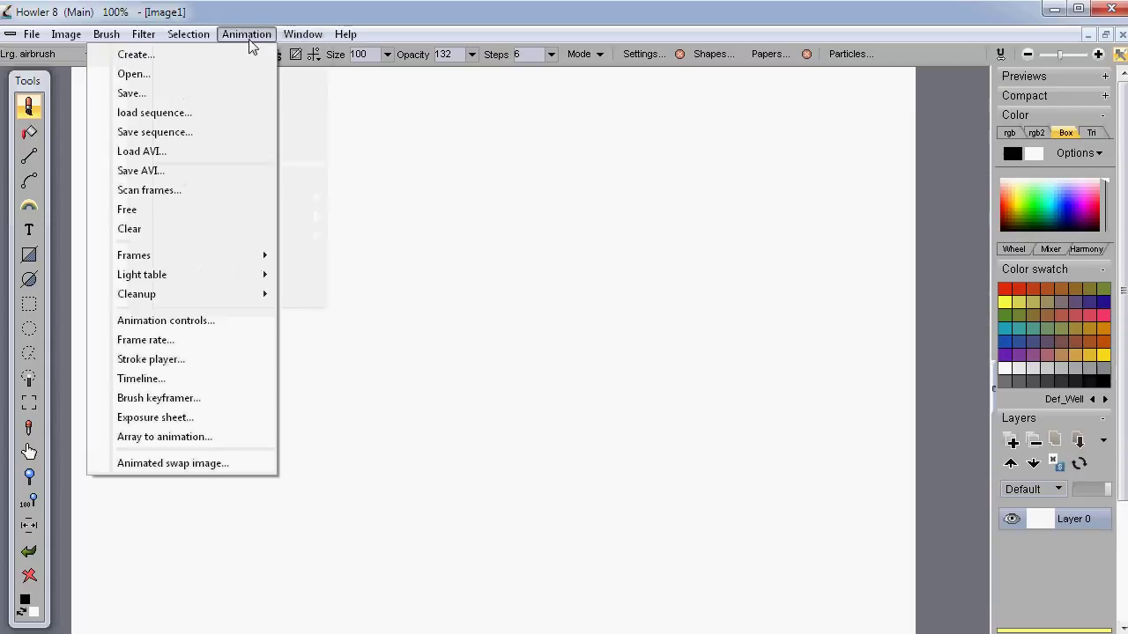
pyautogui.moveTo(267, 244)
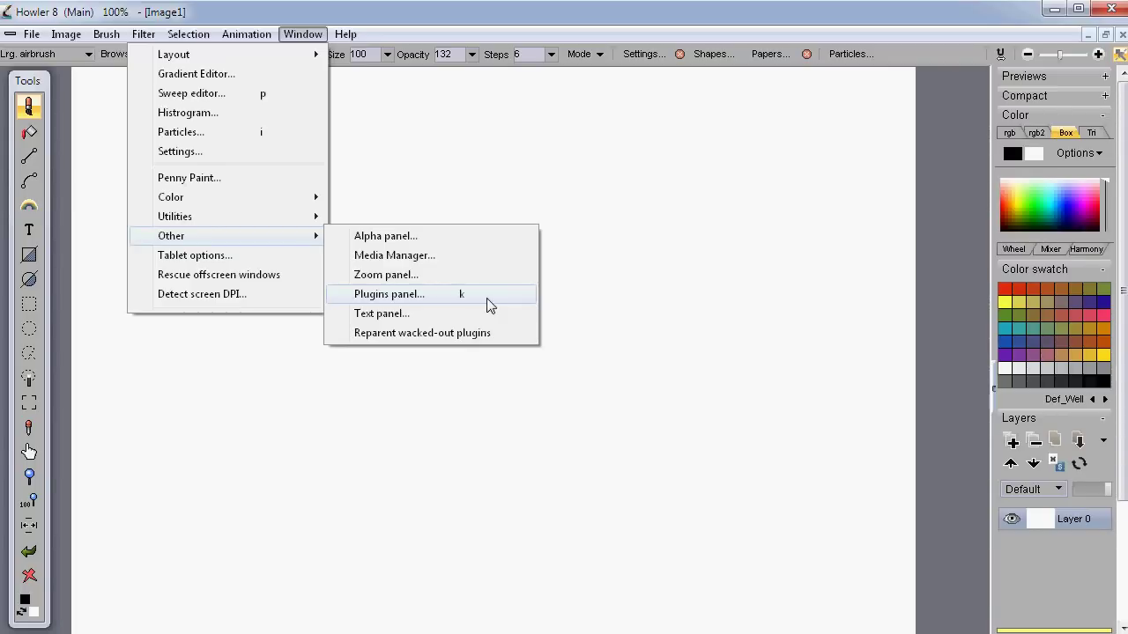
pyautogui.click(516, 16)
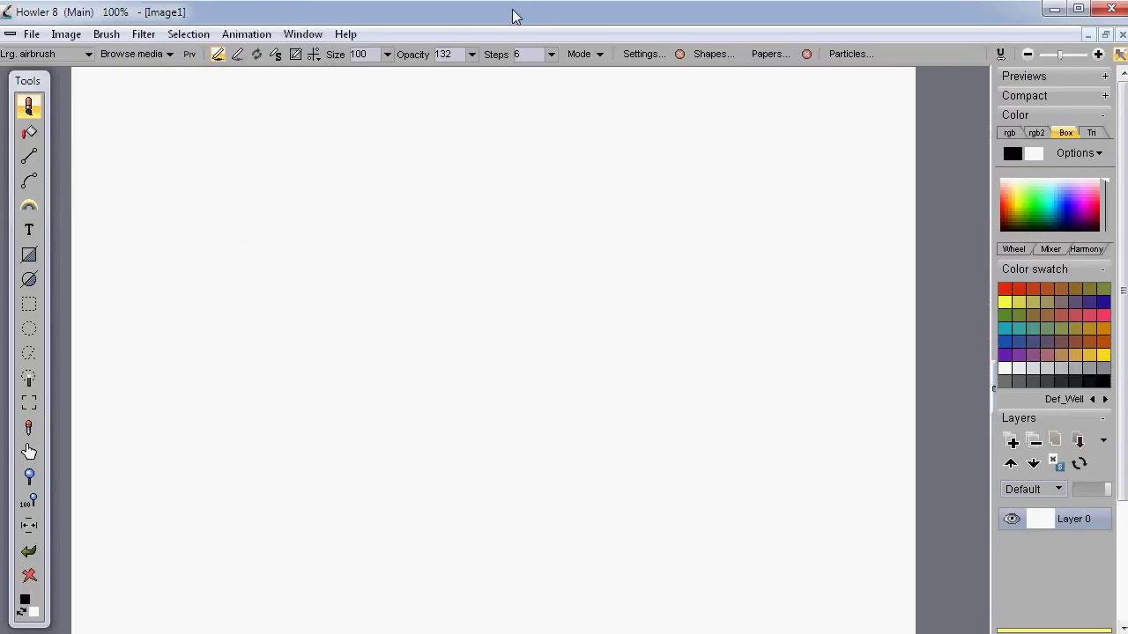
pyautogui.moveTo(1083, 166); pyautogui.dragTo(160, 87)
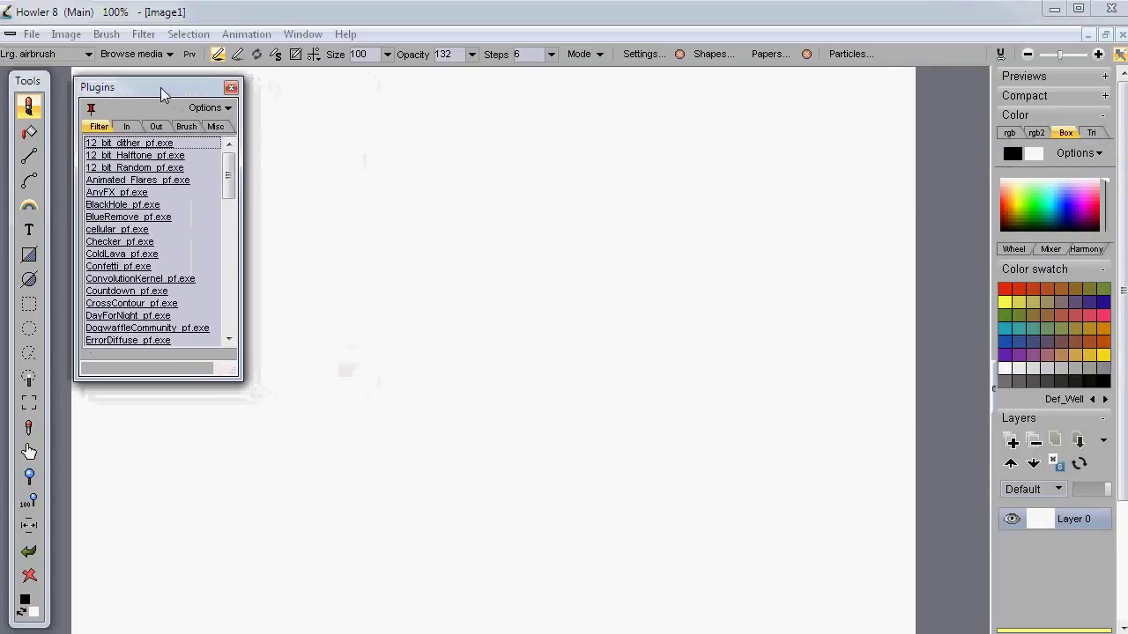
pyautogui.moveTo(243, 388); pyautogui.dragTo(339, 614)
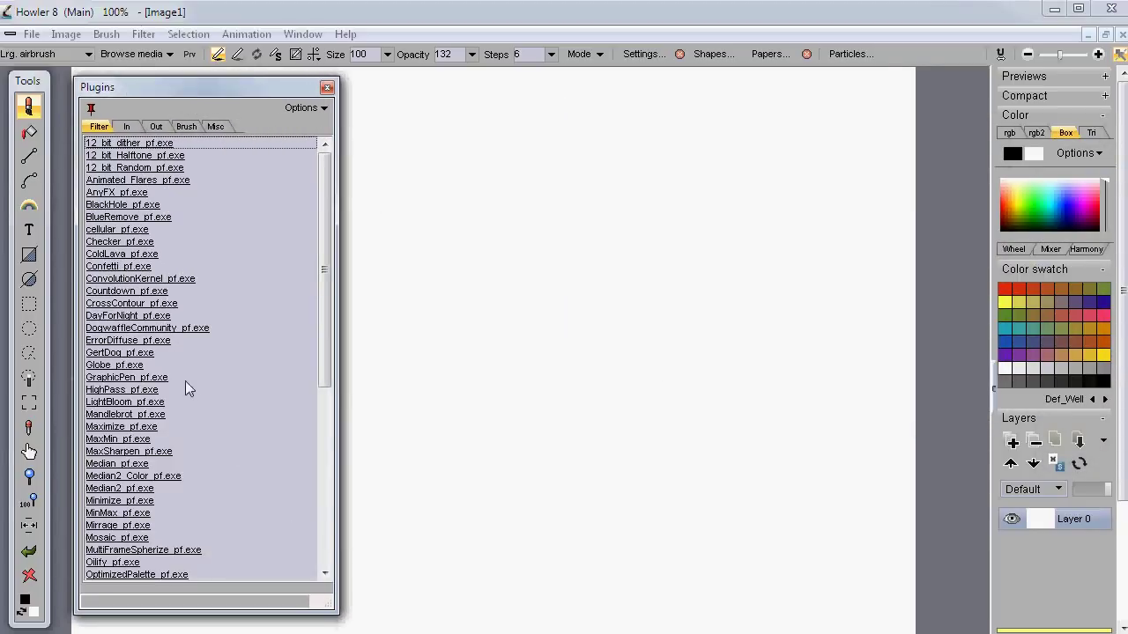
# Step: Examine the AnyFX entries among the filter and miscellaneous plug-ins, ending on the filter list
pyautogui.click(129, 193)
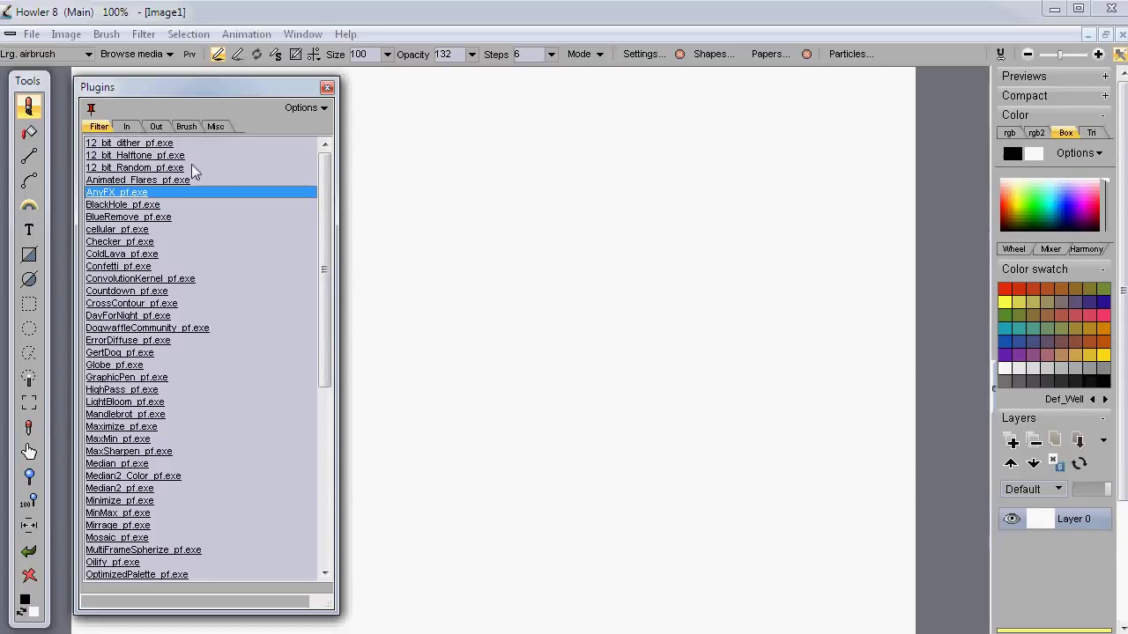
pyautogui.click(218, 128)
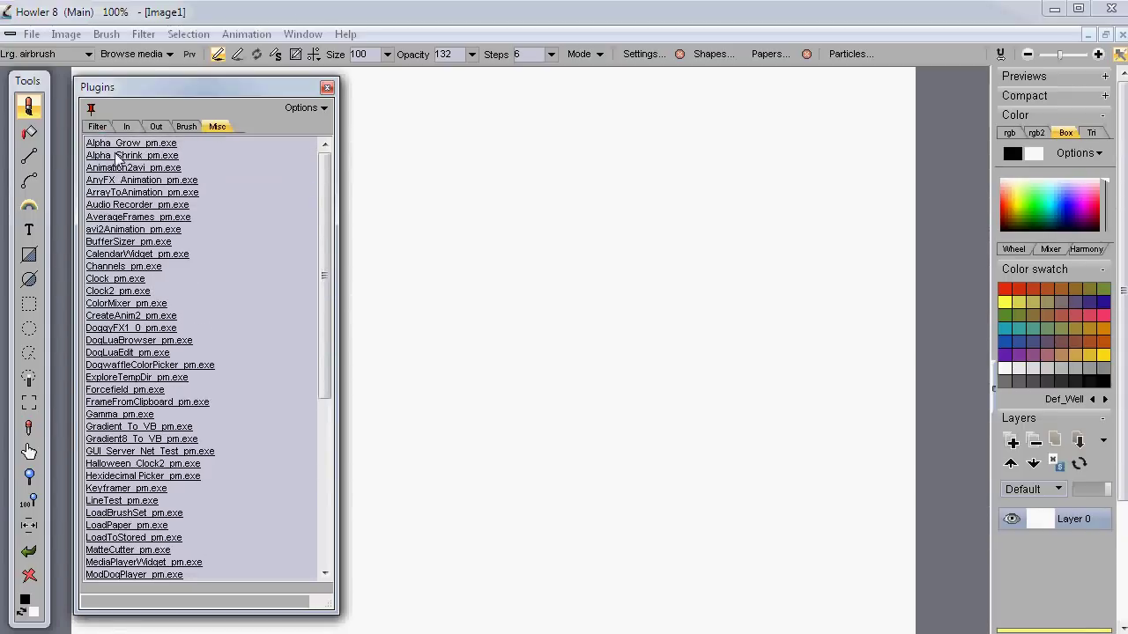
pyautogui.click(121, 182)
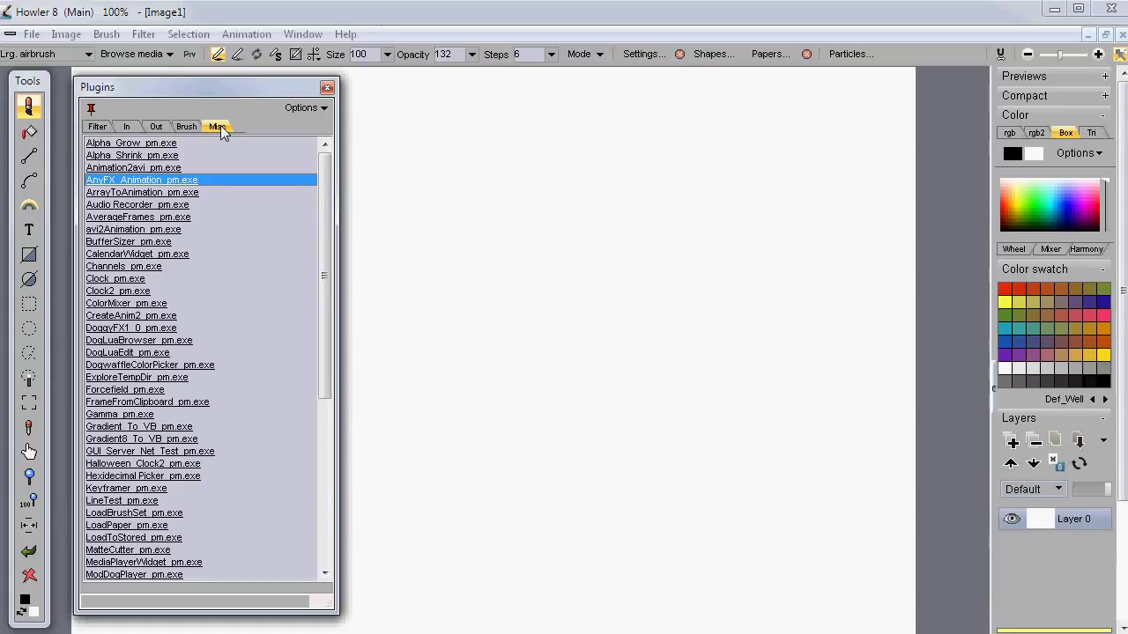
pyautogui.click(95, 127)
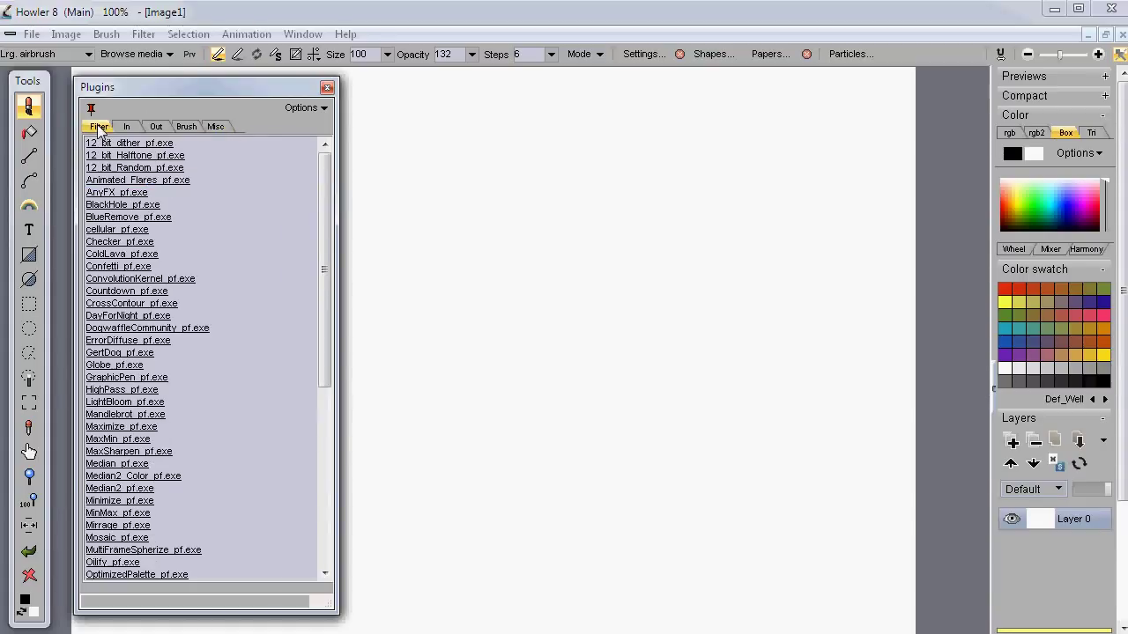
pyautogui.click(108, 183)
# Step: Move the Plugins panel off the canvas and start a Sky render with gradient index 4
pyautogui.moveTo(184, 88); pyautogui.dragTo(941, 93)
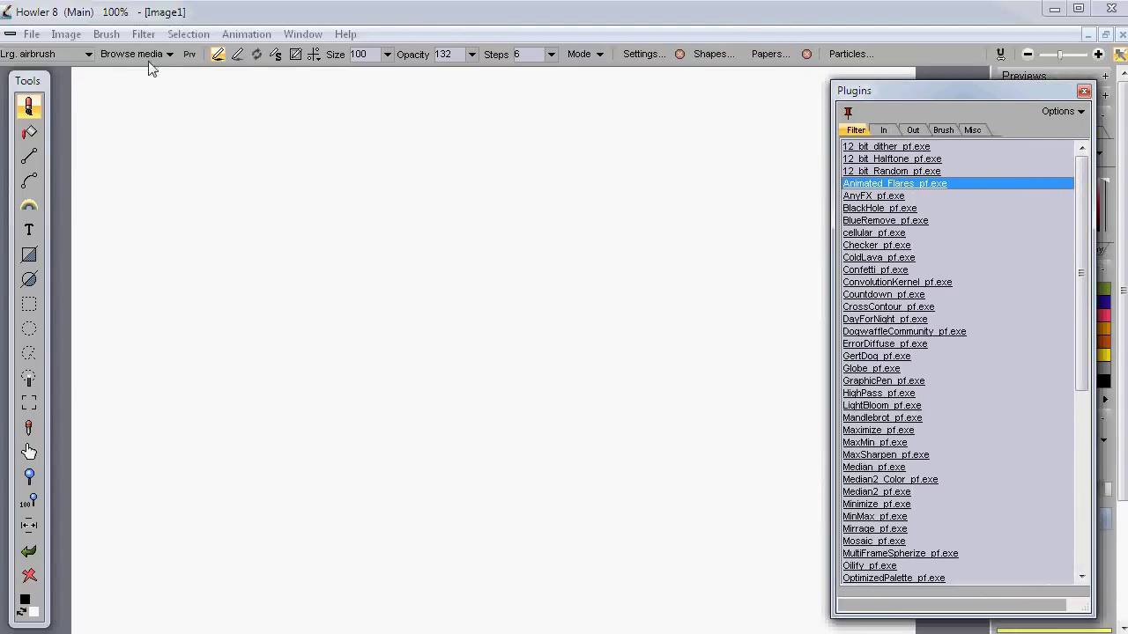
pyautogui.click(143, 33)
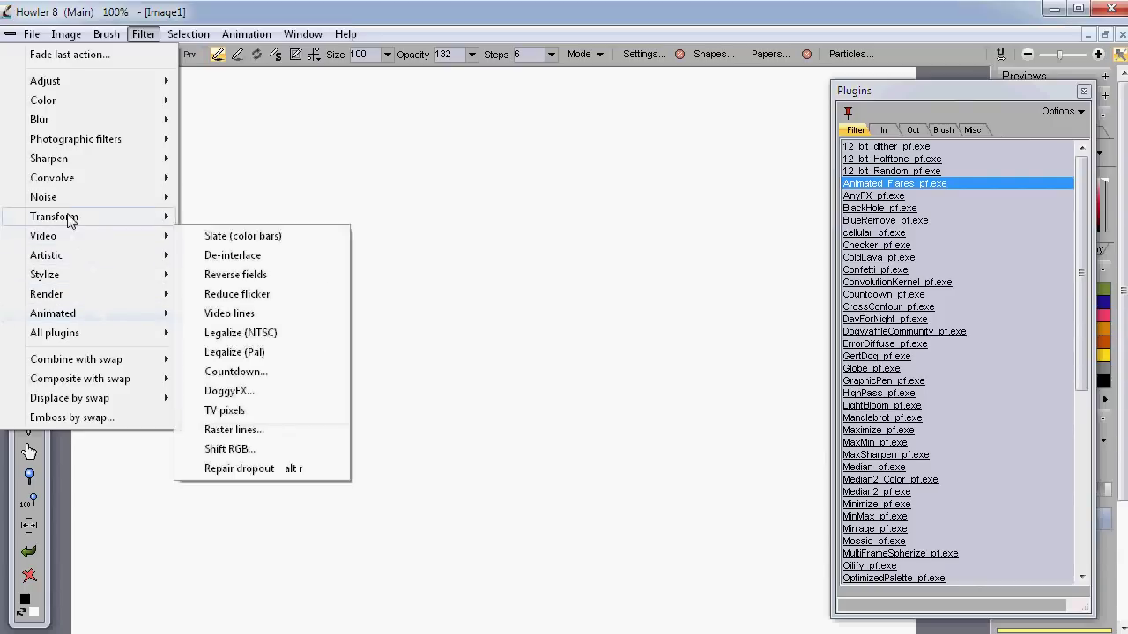
pyautogui.moveTo(91, 296)
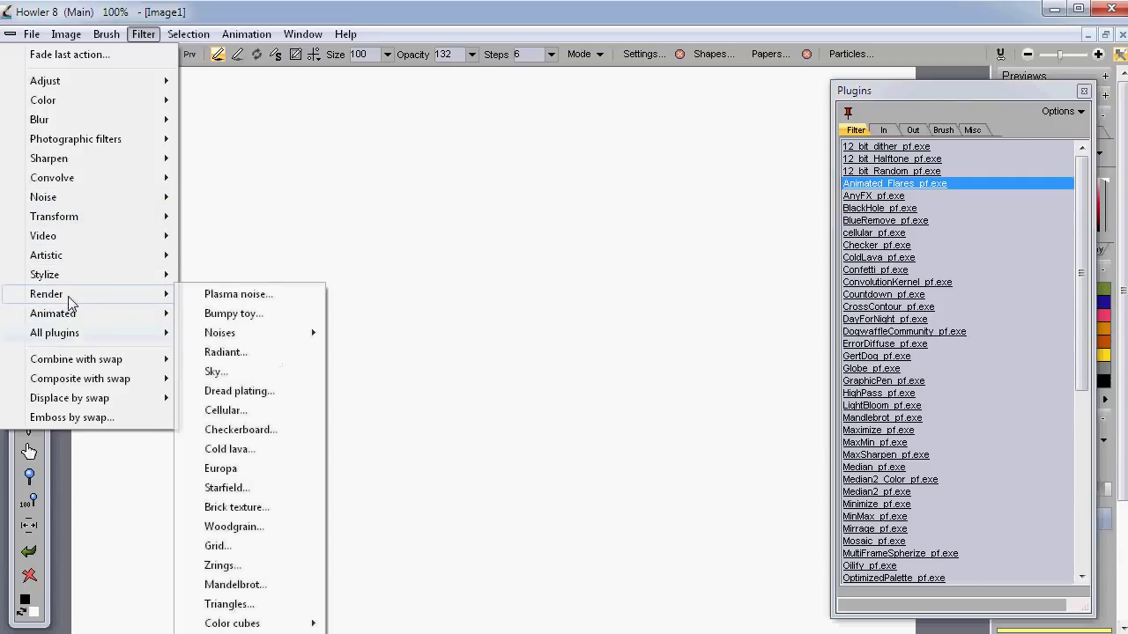
pyautogui.click(216, 372)
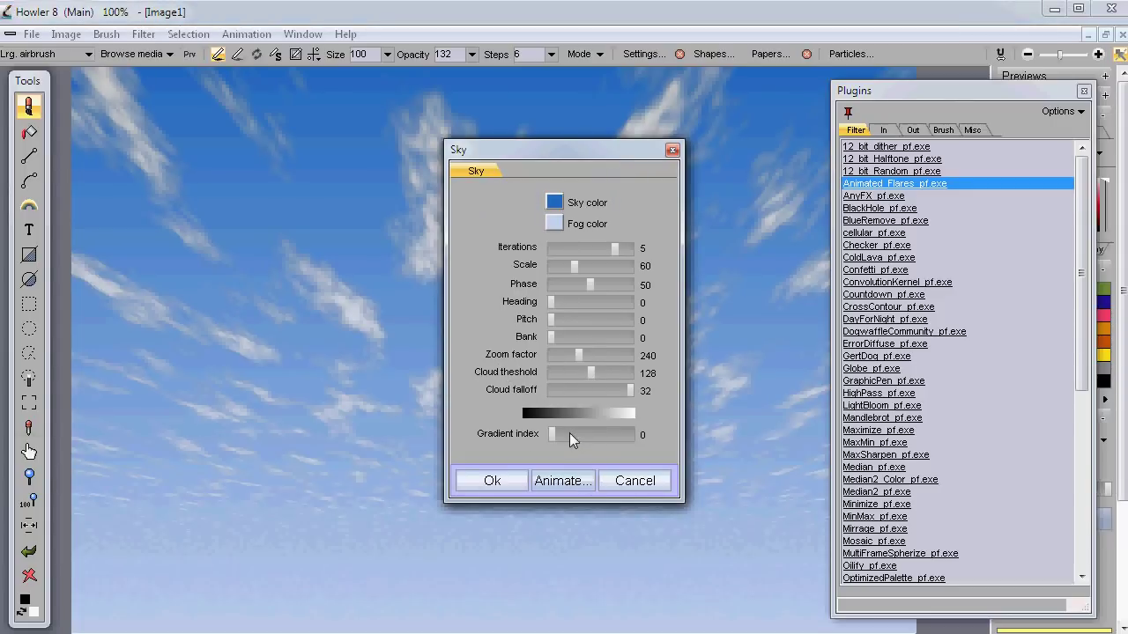
pyautogui.click(569, 433)
# Step: Set the sky color to black and the fog color to a very dark blue, and render the sky
pyautogui.click(554, 202)
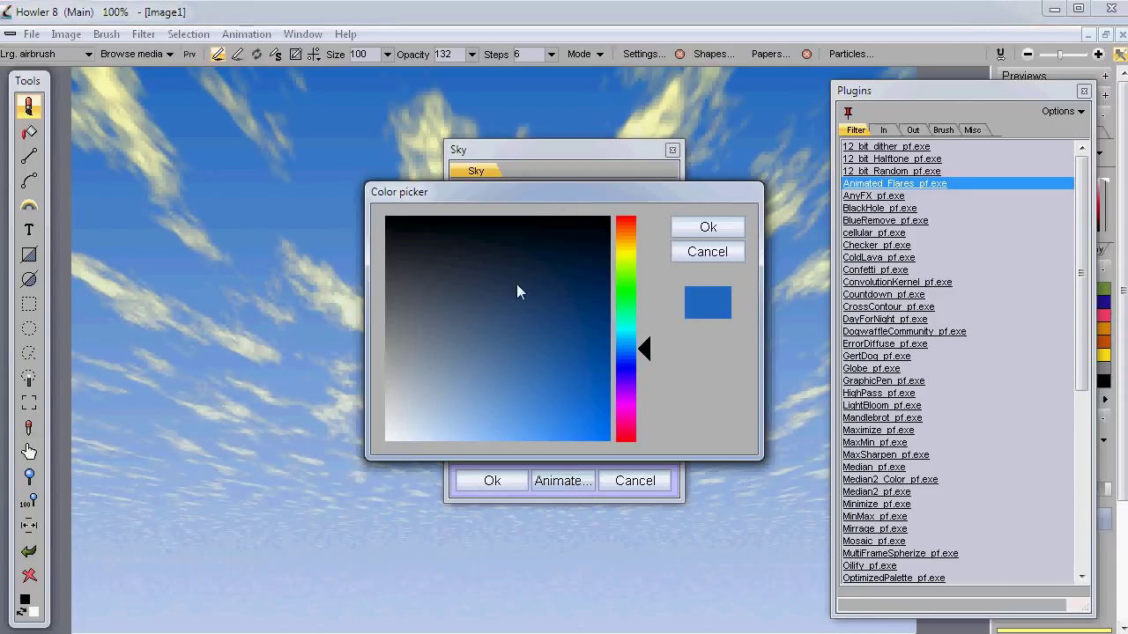
pyautogui.moveTo(518, 291); pyautogui.dragTo(564, 259)
pyautogui.click(707, 228)
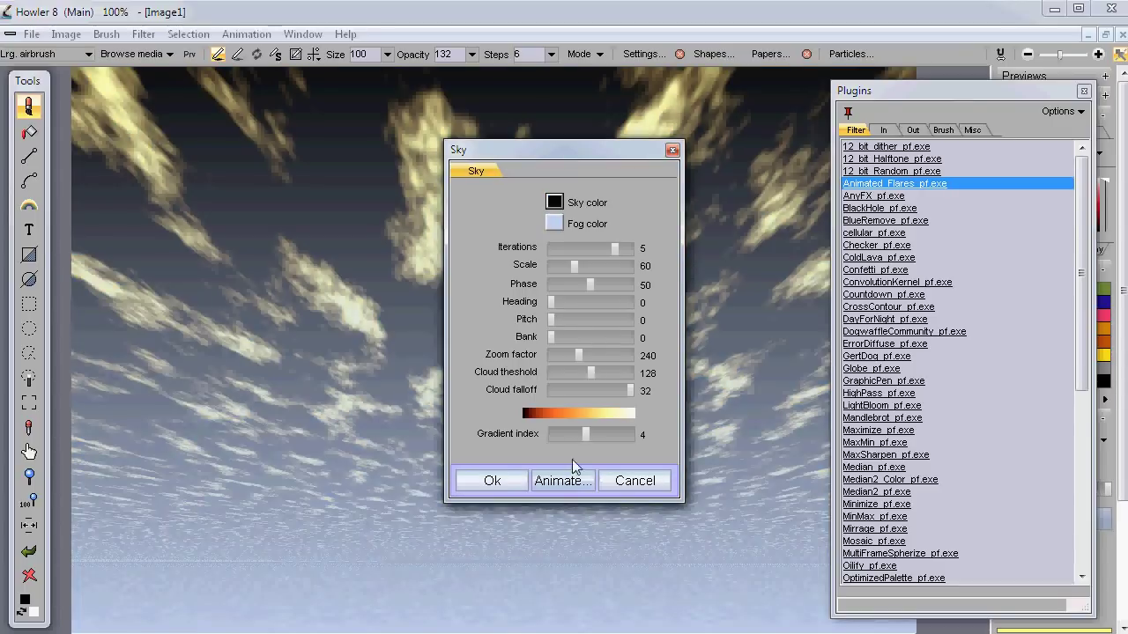
pyautogui.click(555, 223)
pyautogui.moveTo(585, 239); pyautogui.dragTo(519, 282)
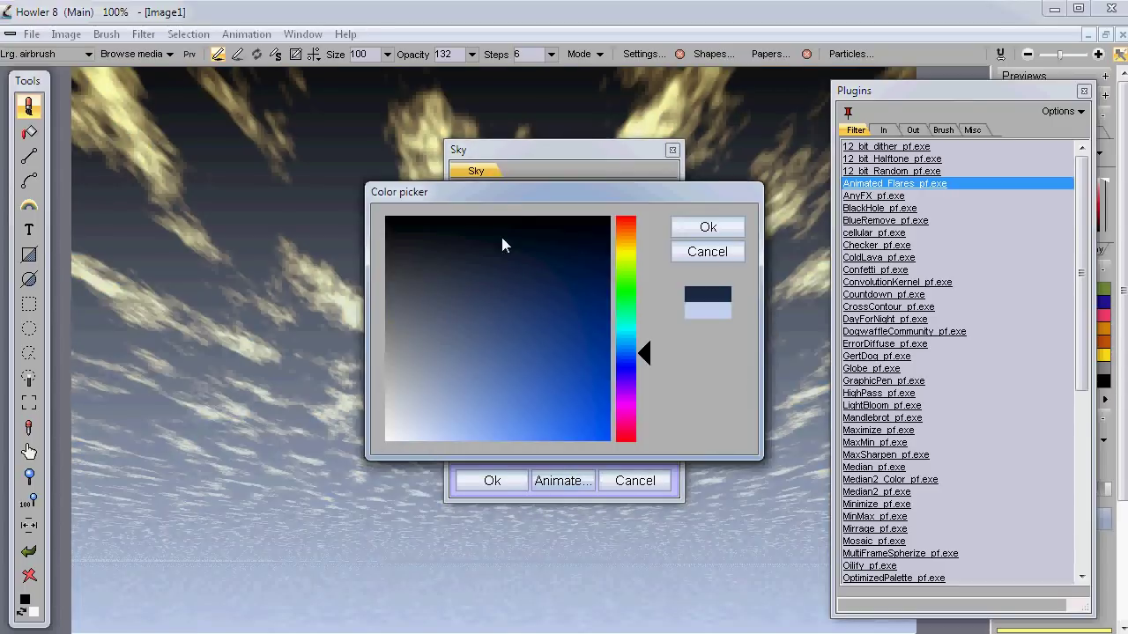
pyautogui.click(707, 227)
pyautogui.click(499, 482)
# Step: Run the AnyFX_pf.exe filter plug-in on the sky image and move its window higher
pyautogui.moveTo(949, 90); pyautogui.dragTo(147, 61)
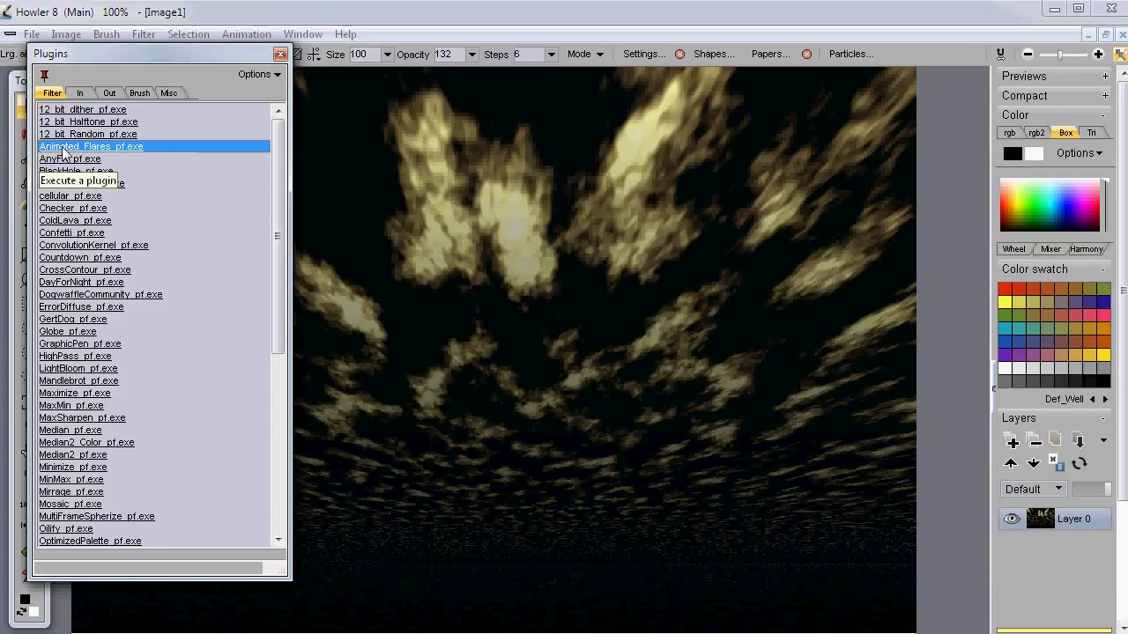
pyautogui.click(95, 160)
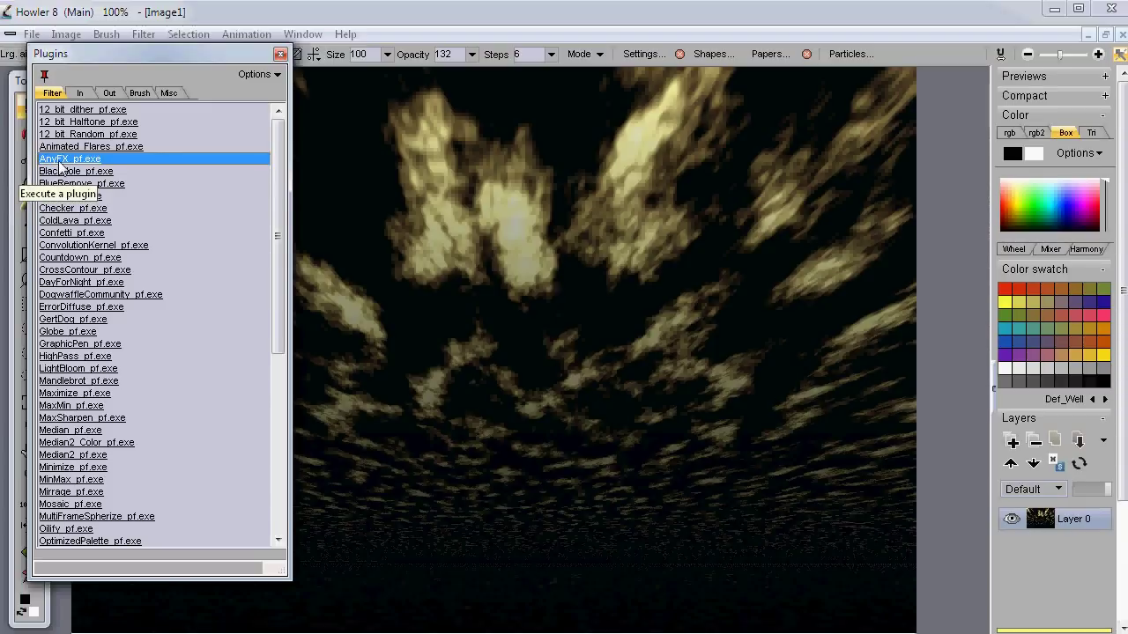
pyautogui.doubleClick(59, 161)
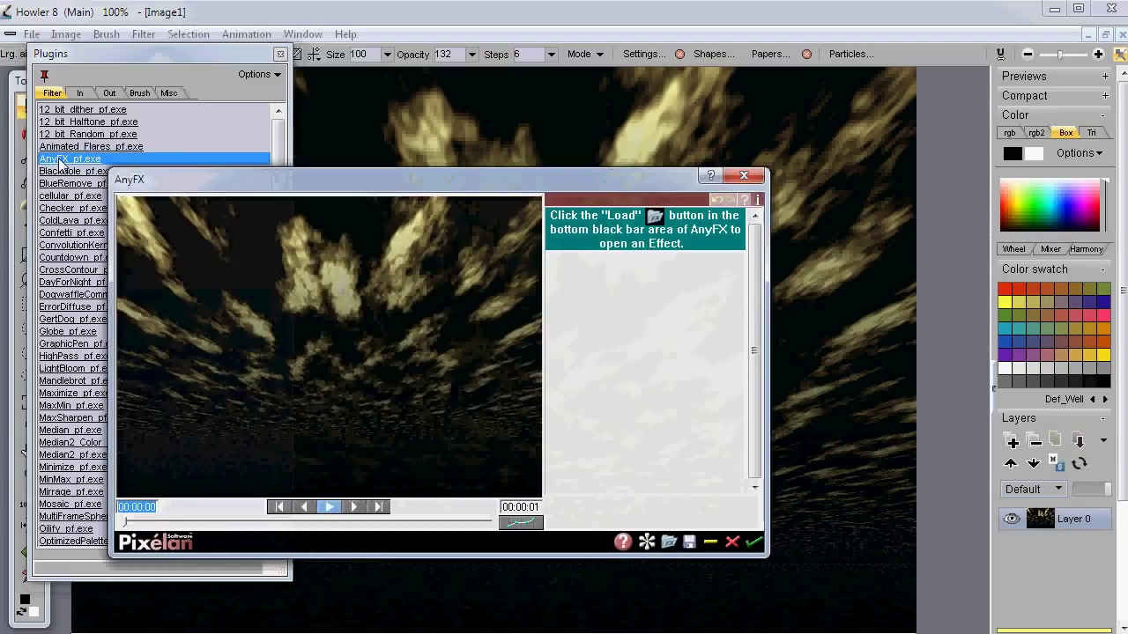
pyautogui.moveTo(198, 180); pyautogui.dragTo(243, 66)
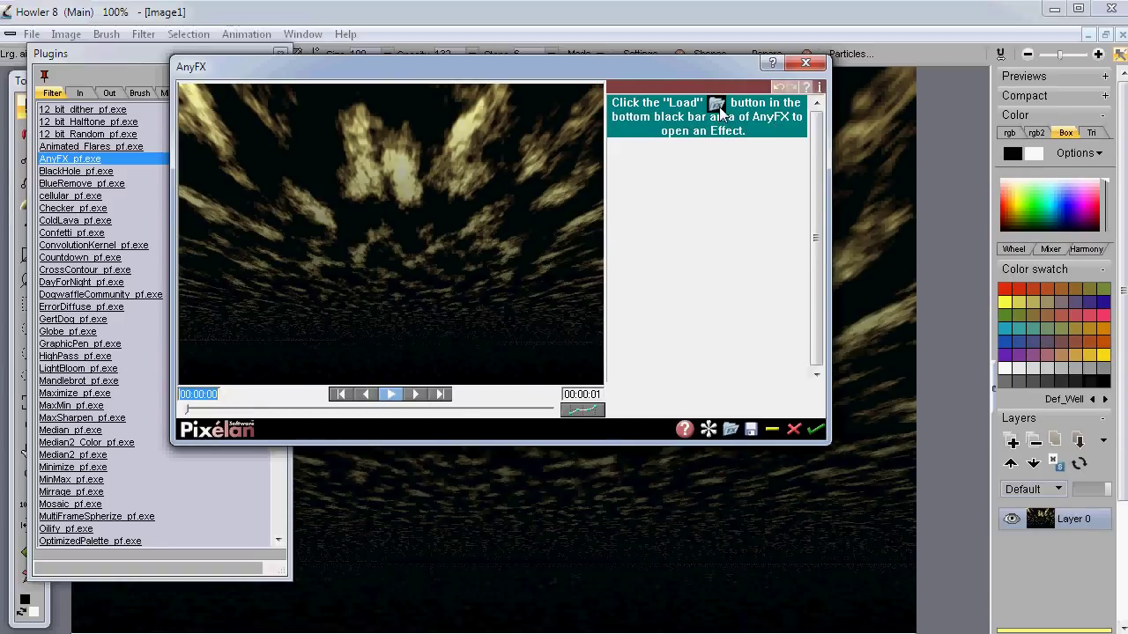
# Step: Start loading an AnyFX effect, bring the FX Preview fully into view, and browse up to the AnyFX PD folder
pyautogui.click(731, 429)
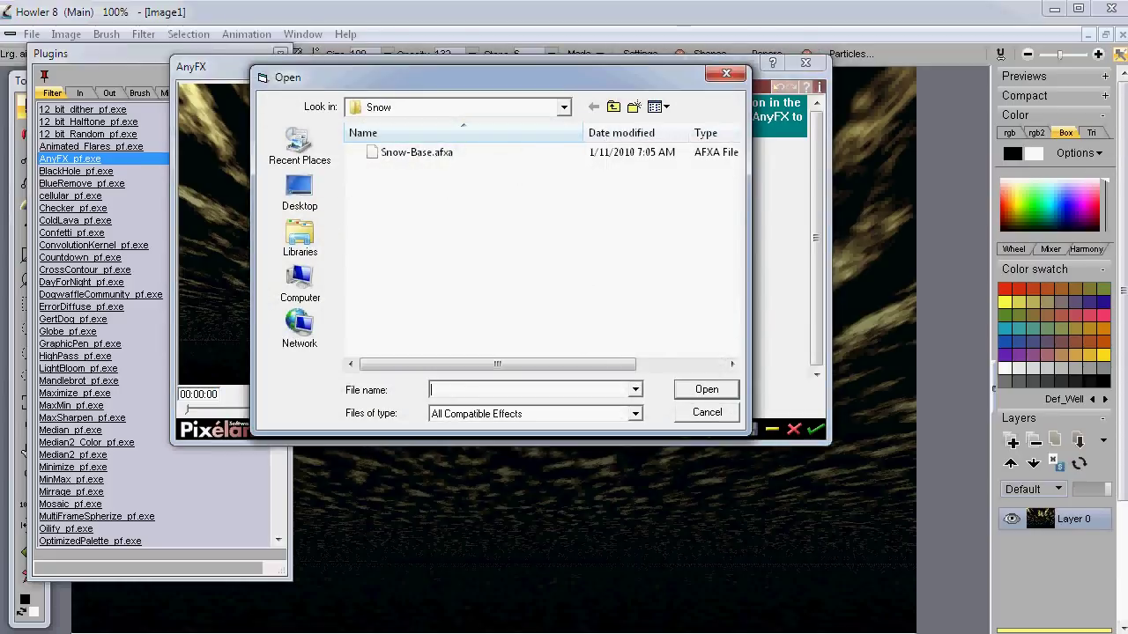
pyautogui.moveTo(1117, 19); pyautogui.dragTo(979, 67)
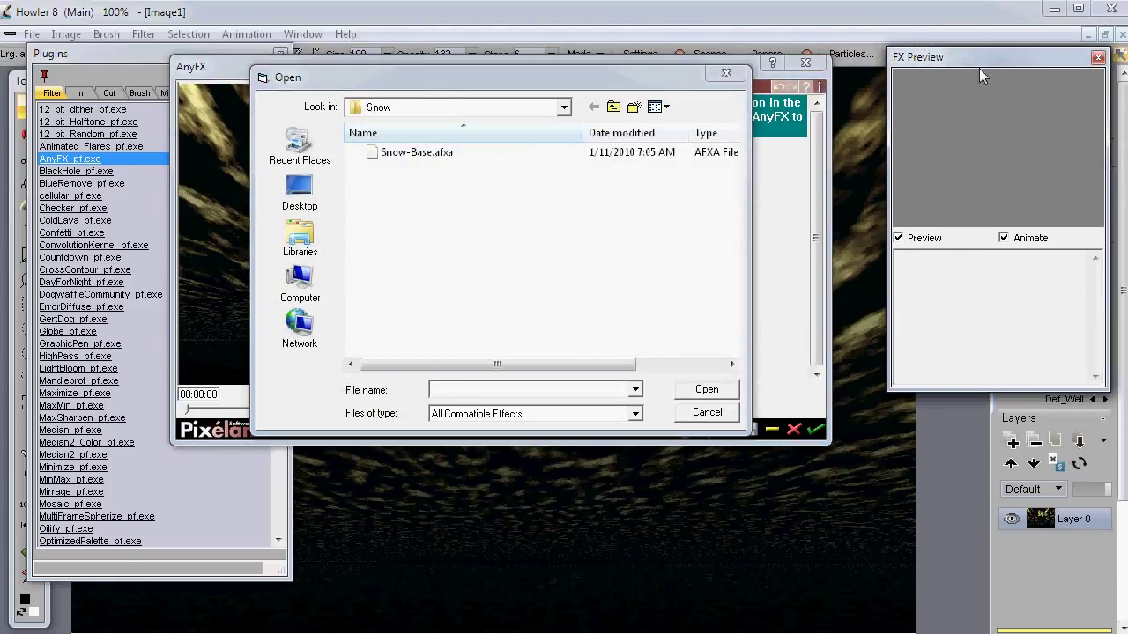
pyautogui.moveTo(397, 76); pyautogui.dragTo(373, 85)
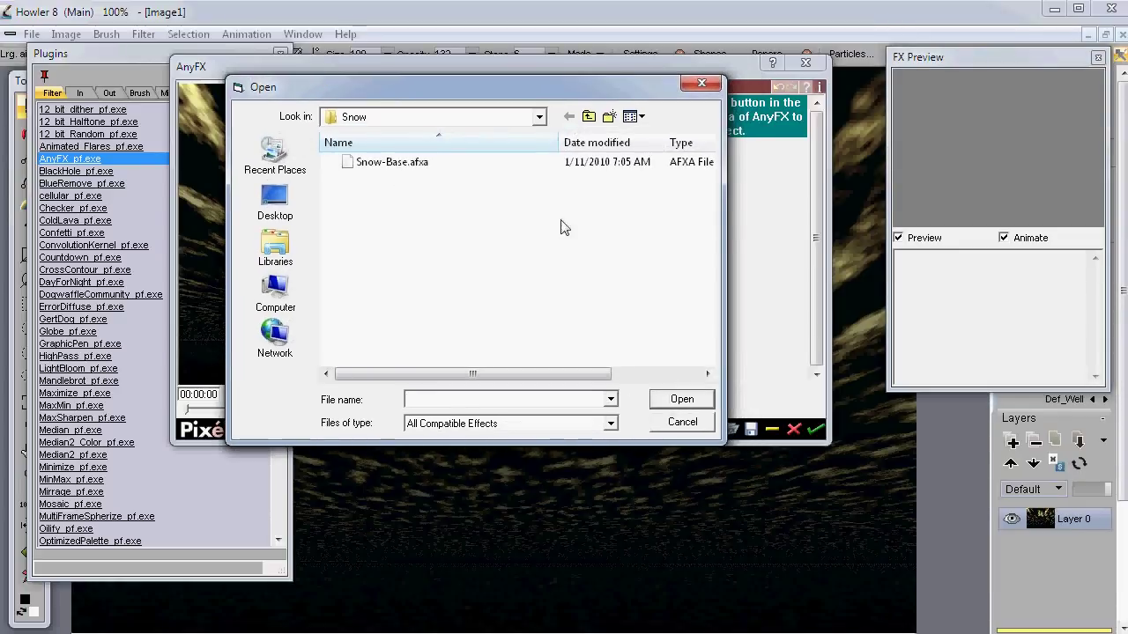
pyautogui.click(588, 117)
pyautogui.click(588, 117)
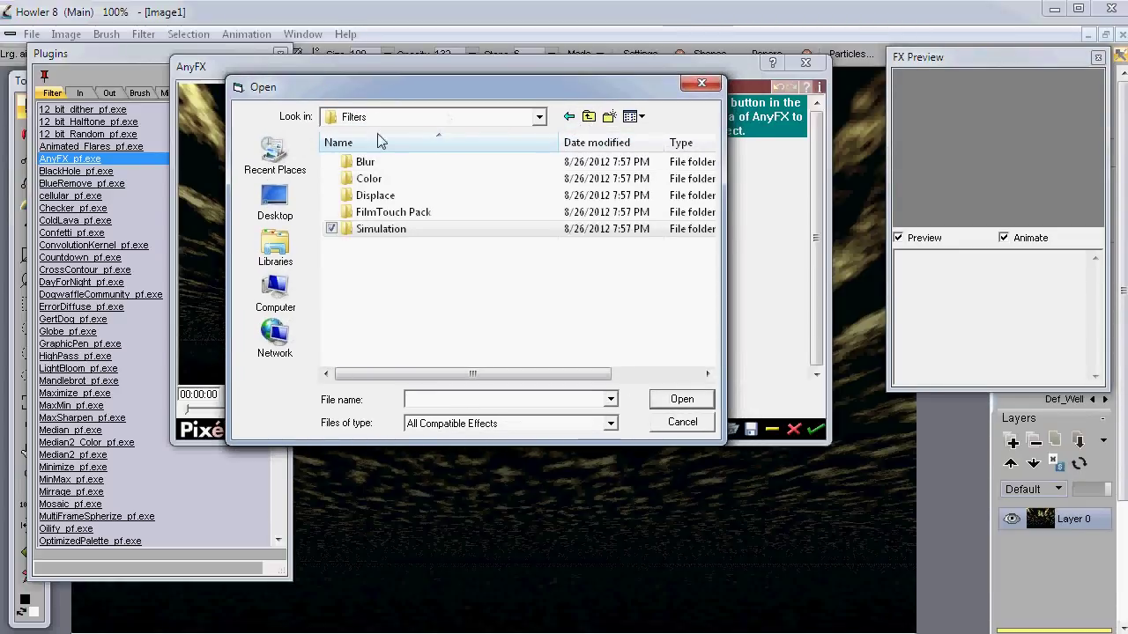
pyautogui.click(588, 117)
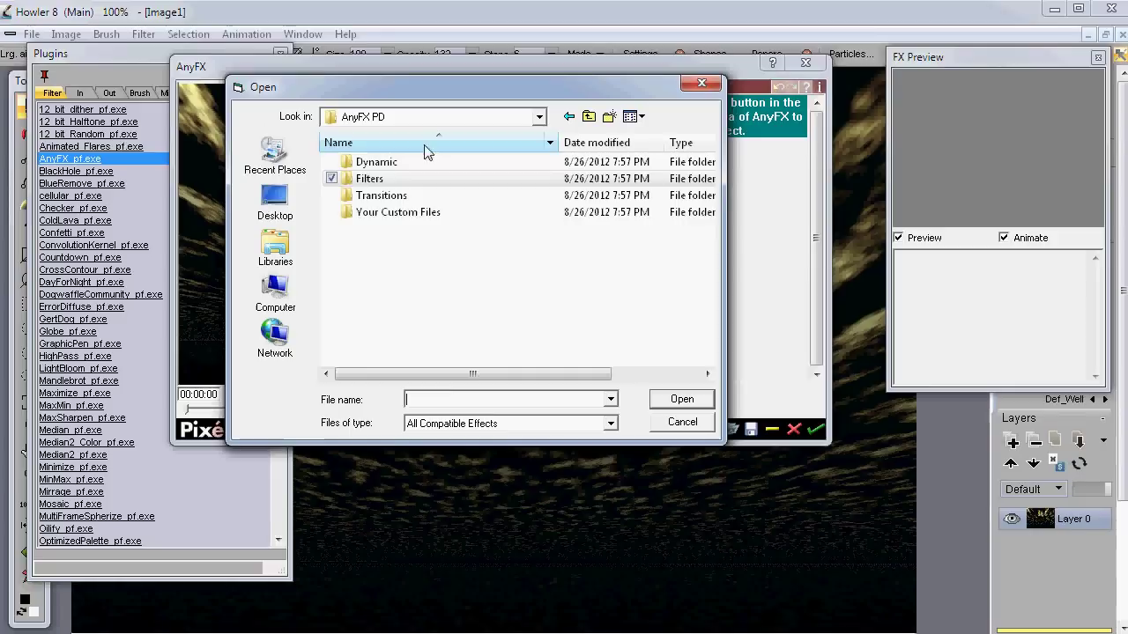
# Step: Select Rain-Base.afxa in Filters\Simulation\Rain and turn off Animate in the FX Preview
pyautogui.click(423, 195)
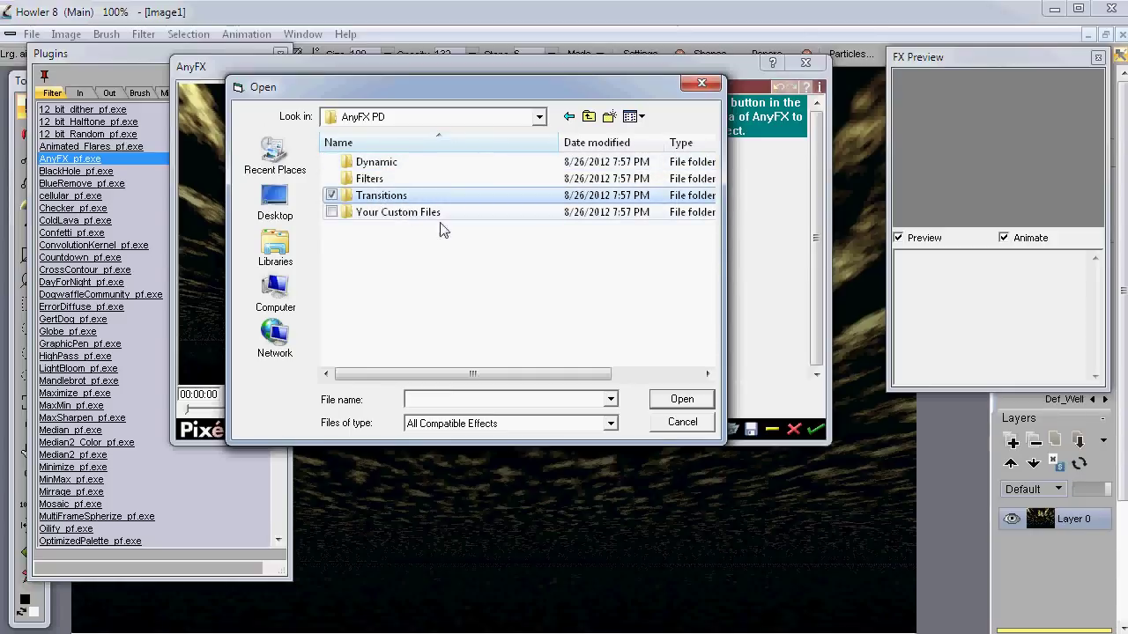
pyautogui.doubleClick(370, 178)
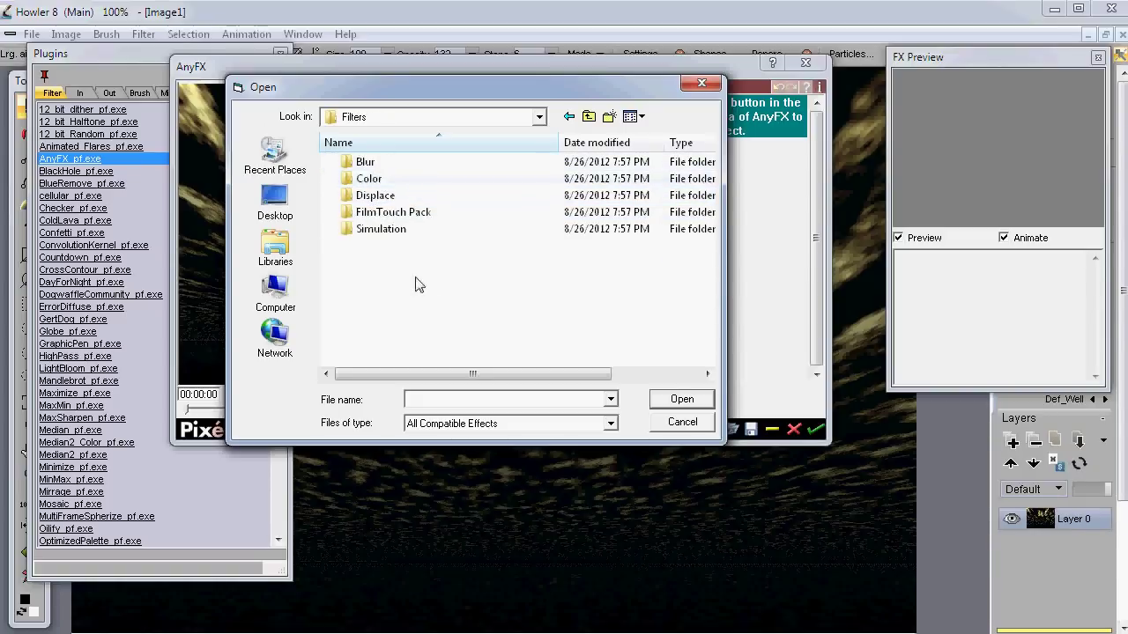
pyautogui.doubleClick(380, 230)
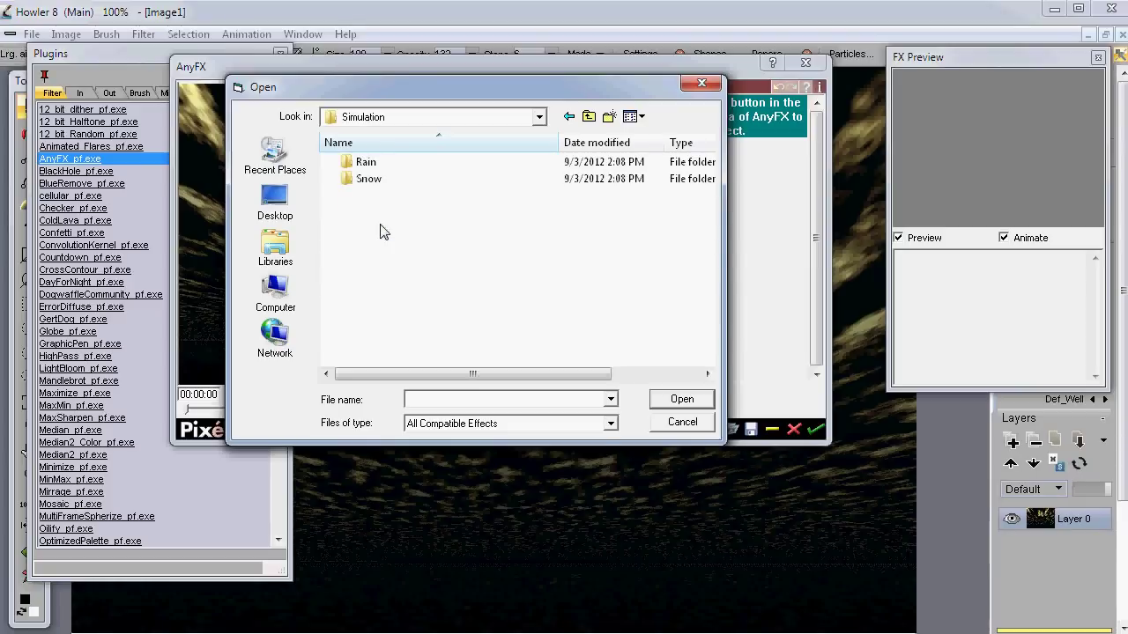
pyautogui.doubleClick(368, 166)
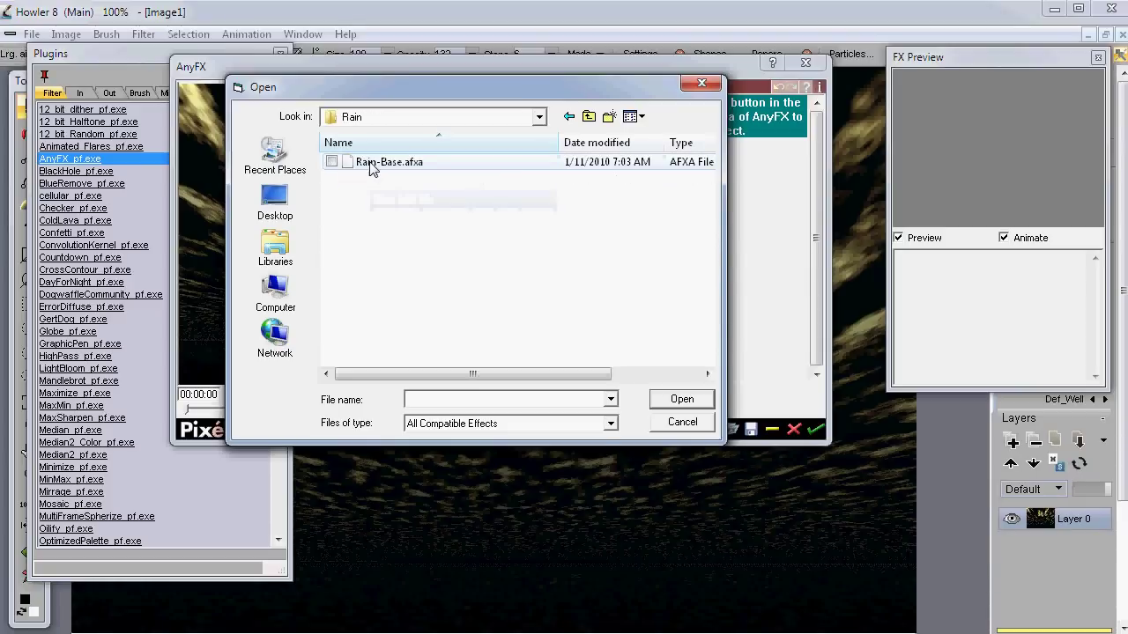
pyautogui.click(391, 164)
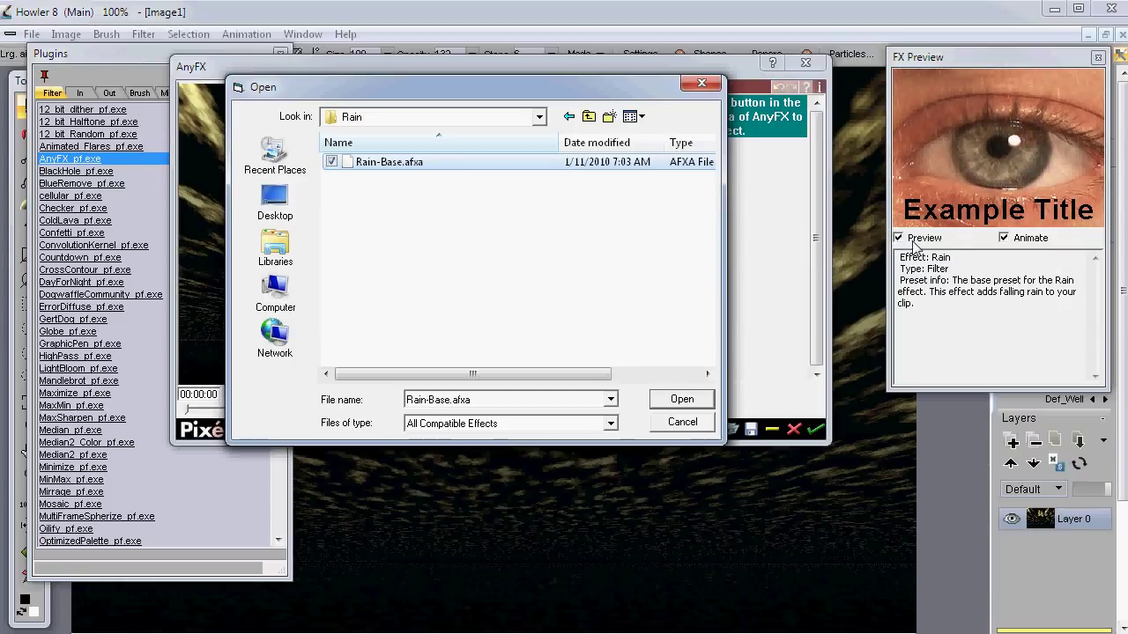
pyautogui.click(1003, 237)
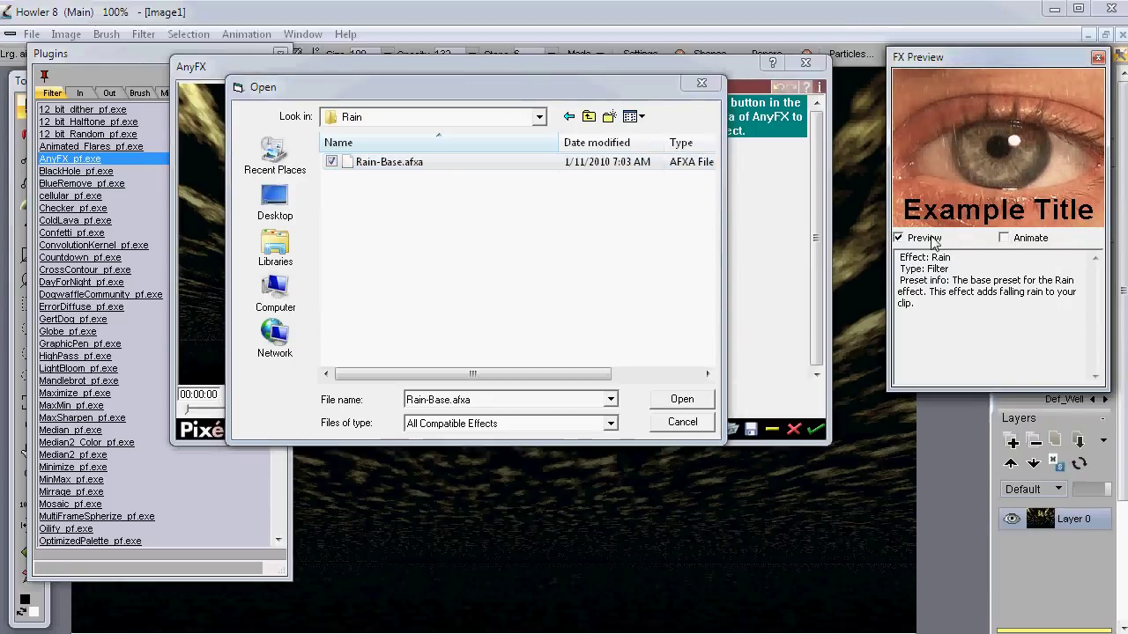
# Step: Toggle the FX Preview off and on, turn Animate back on, and load the Rain-Base.afxa effect
pyautogui.click(899, 237)
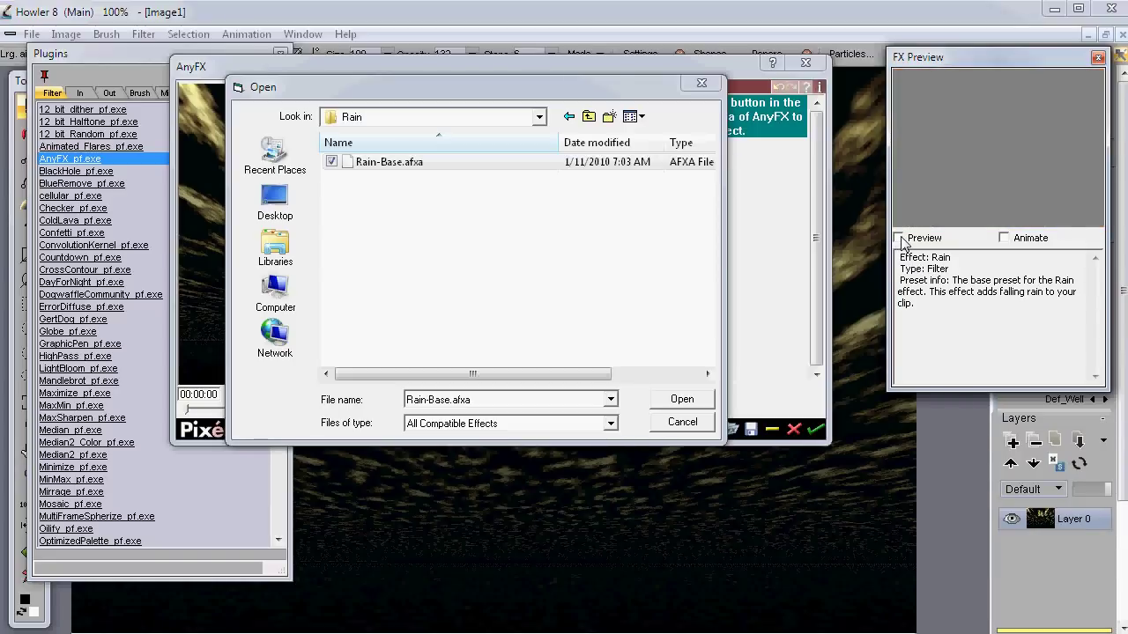
pyautogui.click(899, 239)
pyautogui.click(1004, 238)
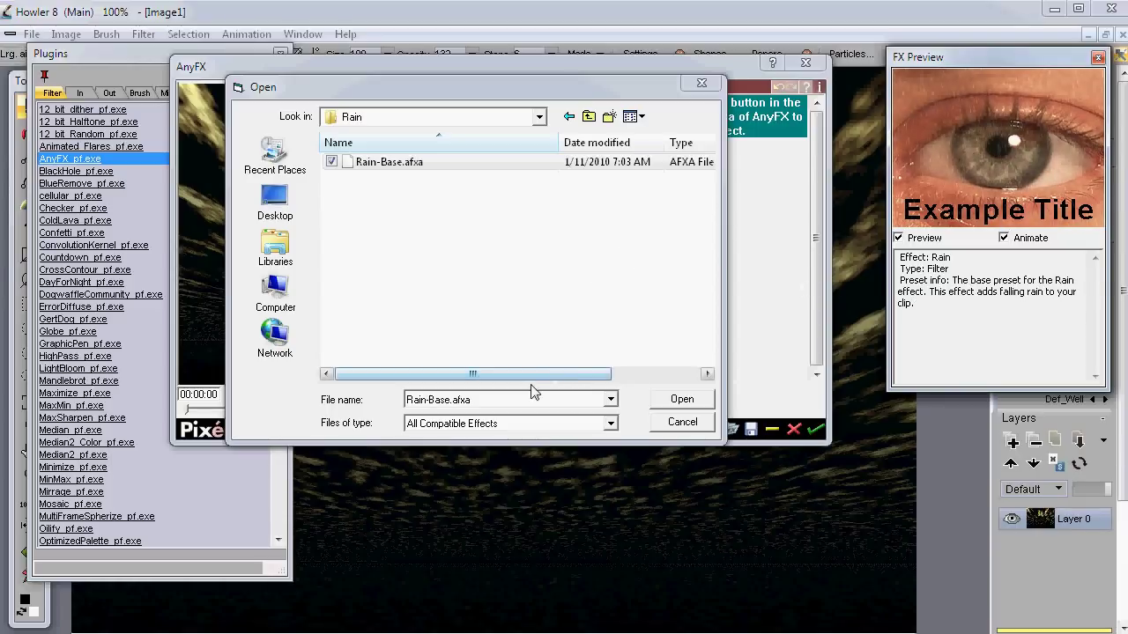
pyautogui.click(675, 401)
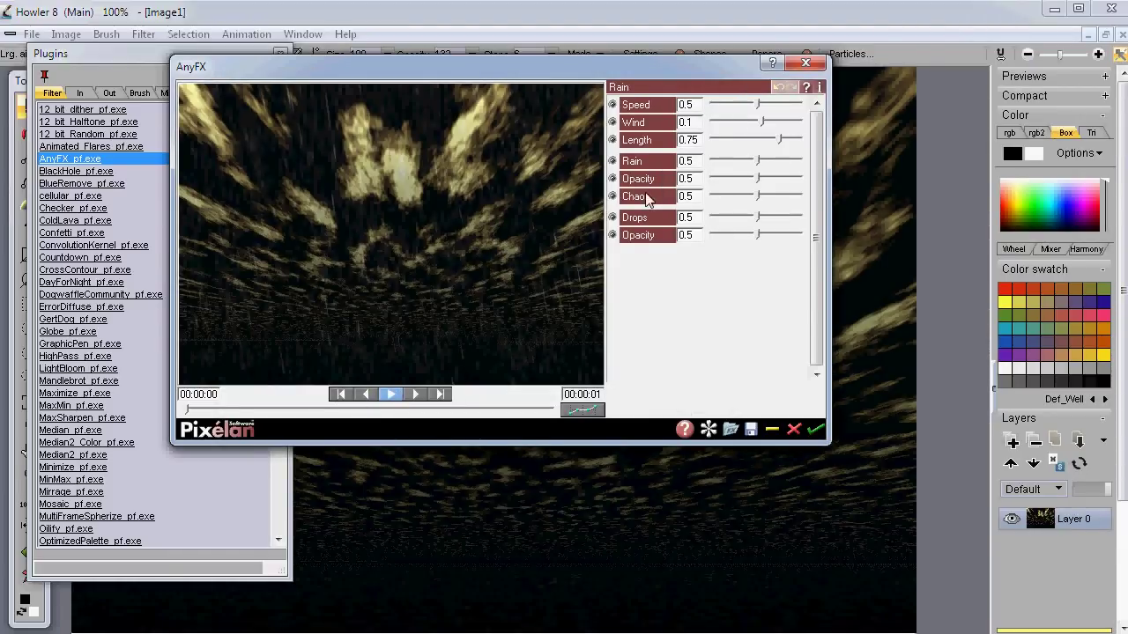
# Step: Set the rain's Speed to 0.19, Wind to 1.0, Length to 0.81, rain Opacity to 0.66, Chaos to 0.97, Drops to 0.99 and drops Opacity to 0.54
pyautogui.moveTo(756, 110); pyautogui.dragTo(740, 137)
pyautogui.moveTo(729, 122); pyautogui.dragTo(784, 141)
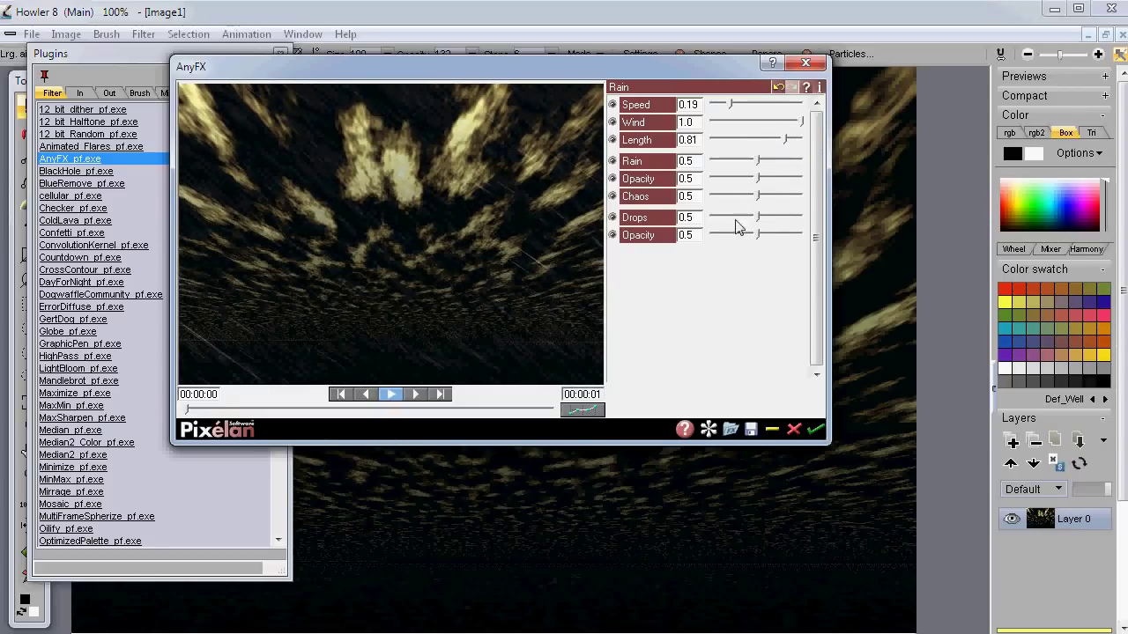
pyautogui.moveTo(758, 179); pyautogui.dragTo(831, 210)
pyautogui.moveTo(705, 205); pyautogui.dragTo(831, 212)
pyautogui.moveTo(759, 220)
pyautogui.mouseDown()
pyautogui.moveTo(815, 227)
pyautogui.moveTo(764, 238)
pyautogui.mouseUp()
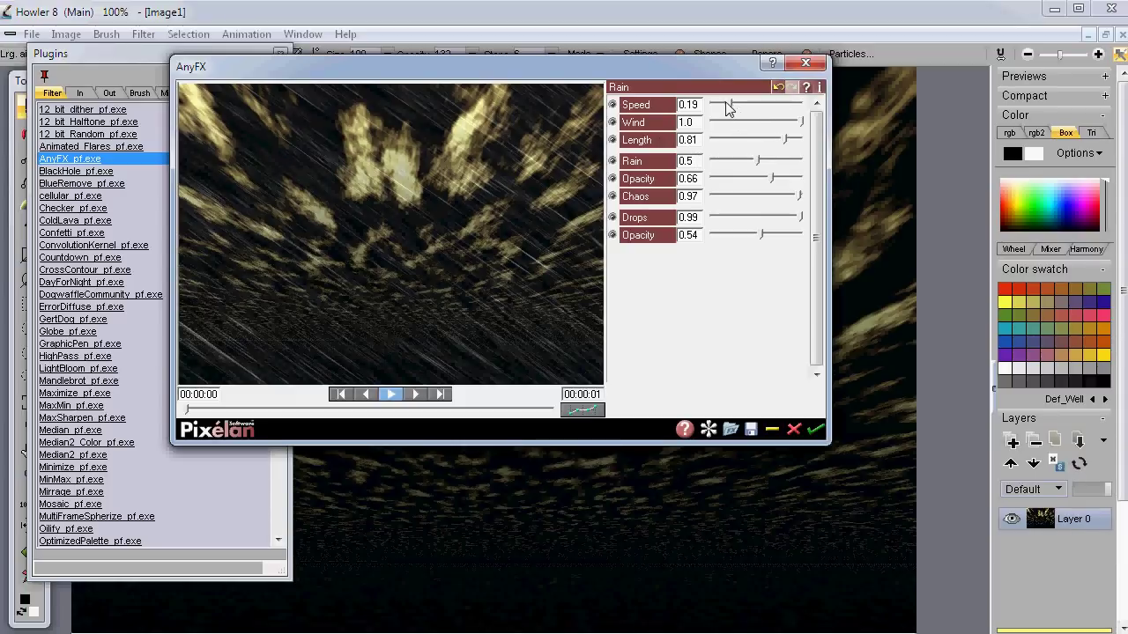
# Step: Try a rain Speed of 0.01, set Wind to 0.76, Length to 0.85 and Rain to 0.52, and raise Speed to 0.54
pyautogui.moveTo(731, 105)
pyautogui.mouseDown()
pyautogui.moveTo(808, 104)
pyautogui.moveTo(715, 115)
pyautogui.mouseUp()
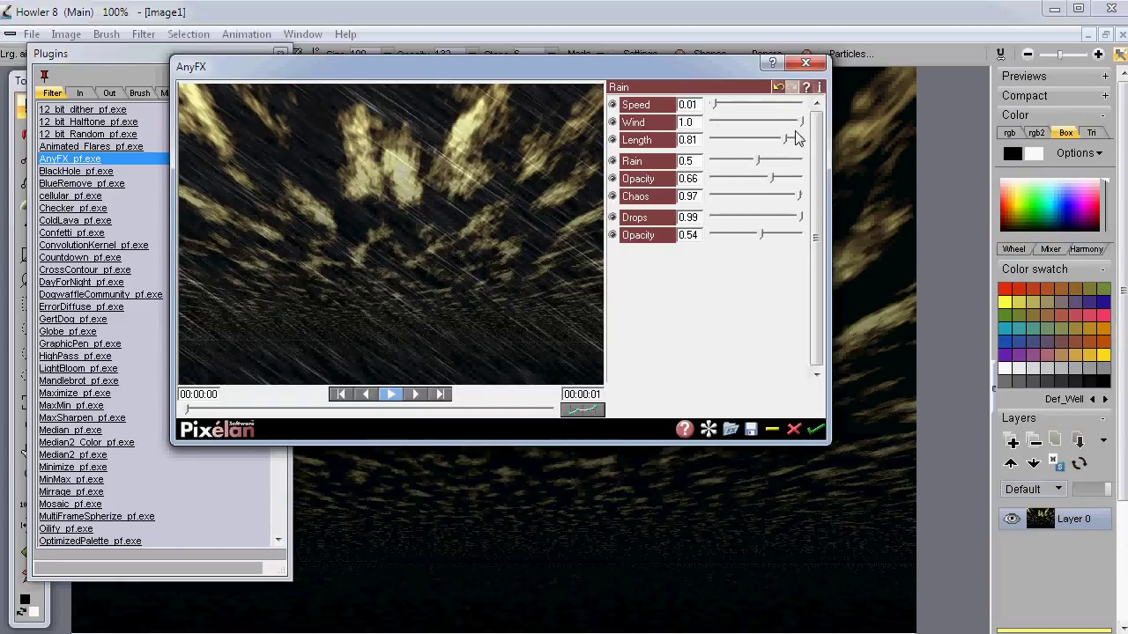
pyautogui.moveTo(797, 124)
pyautogui.mouseDown()
pyautogui.moveTo(764, 131)
pyautogui.moveTo(792, 132)
pyautogui.moveTo(763, 170)
pyautogui.moveTo(792, 128)
pyautogui.mouseUp()
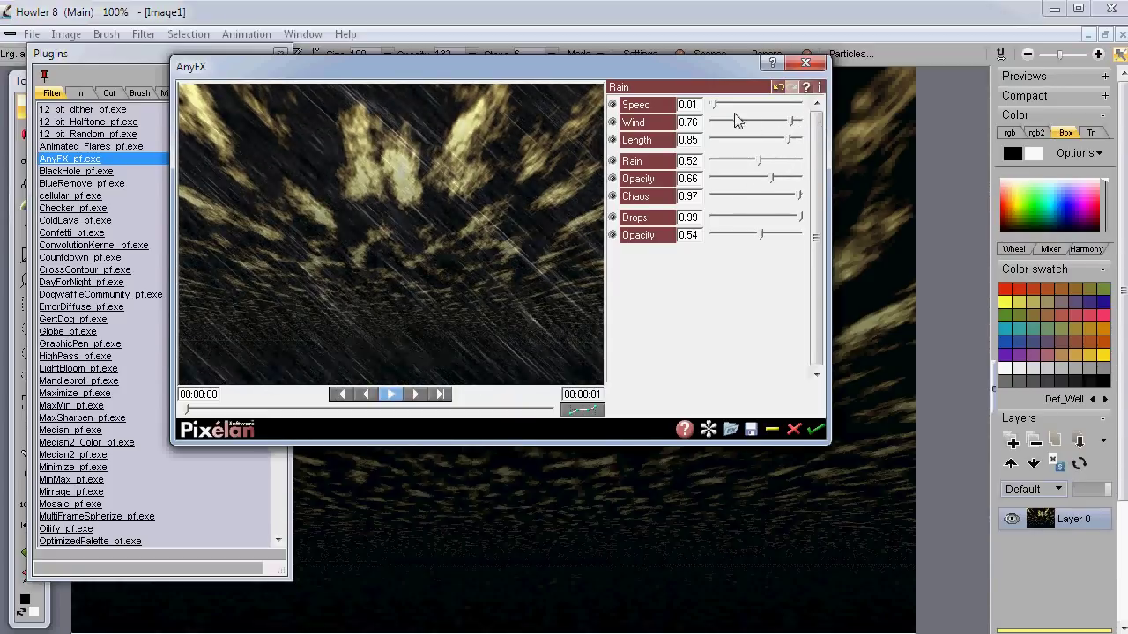
pyautogui.moveTo(716, 104); pyautogui.dragTo(763, 117)
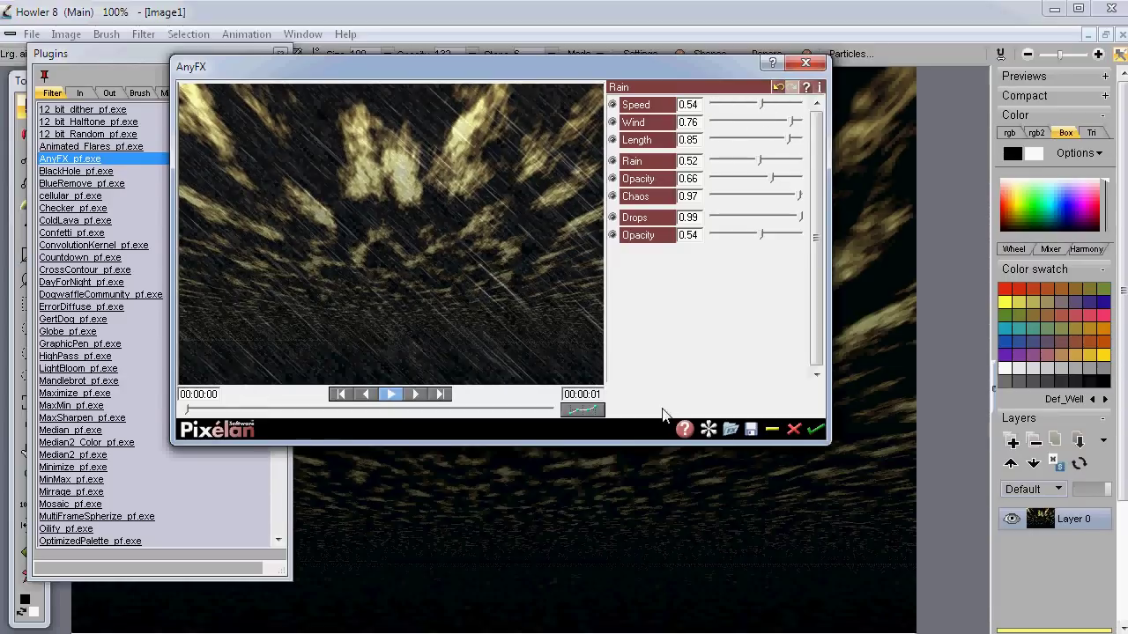